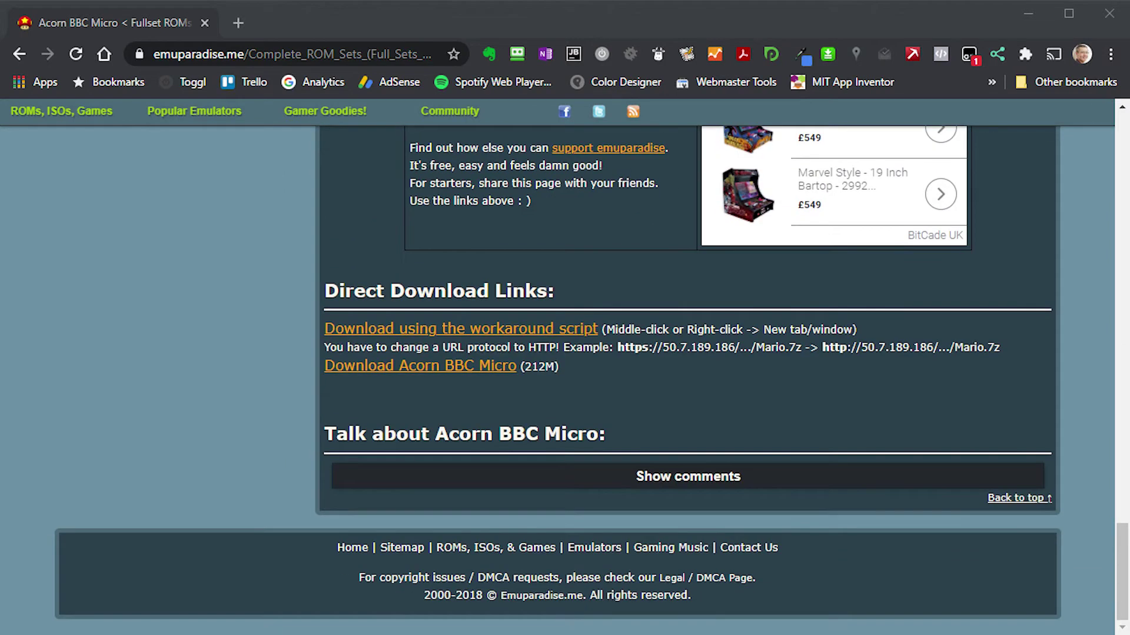
Step: Save the workaround download link as BBCMicro.rar into E:\ROMs
{"action": "right_click", "coordinate": [537, 328]}
{"action": "left_click", "coordinate": [571, 413]}
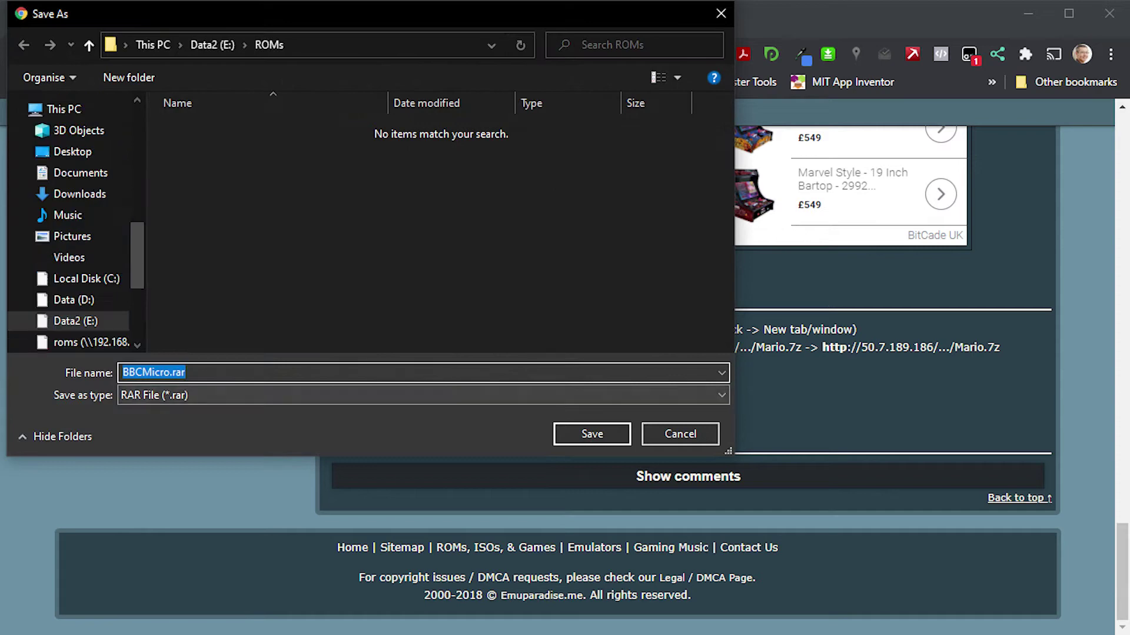
{"action": "left_click", "coordinate": [592, 434]}
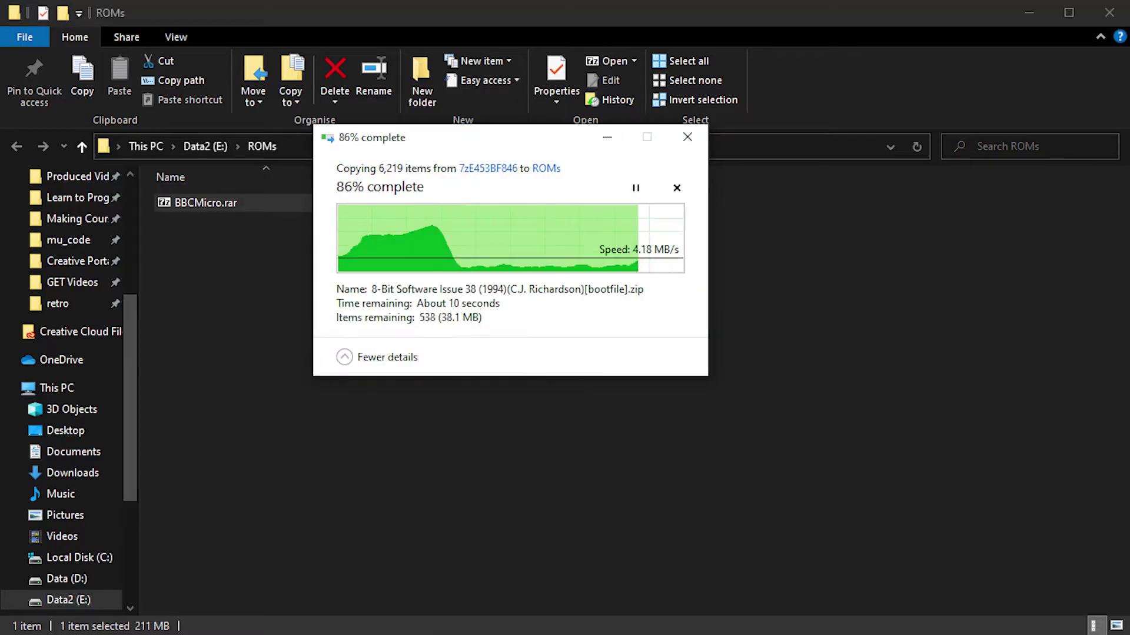
Step: Browse into BBC Micro > Games > [SSD] and look inside the first 3D Convoy zip
{"action": "double_click", "coordinate": [206, 203]}
{"action": "double_click", "coordinate": [206, 222]}
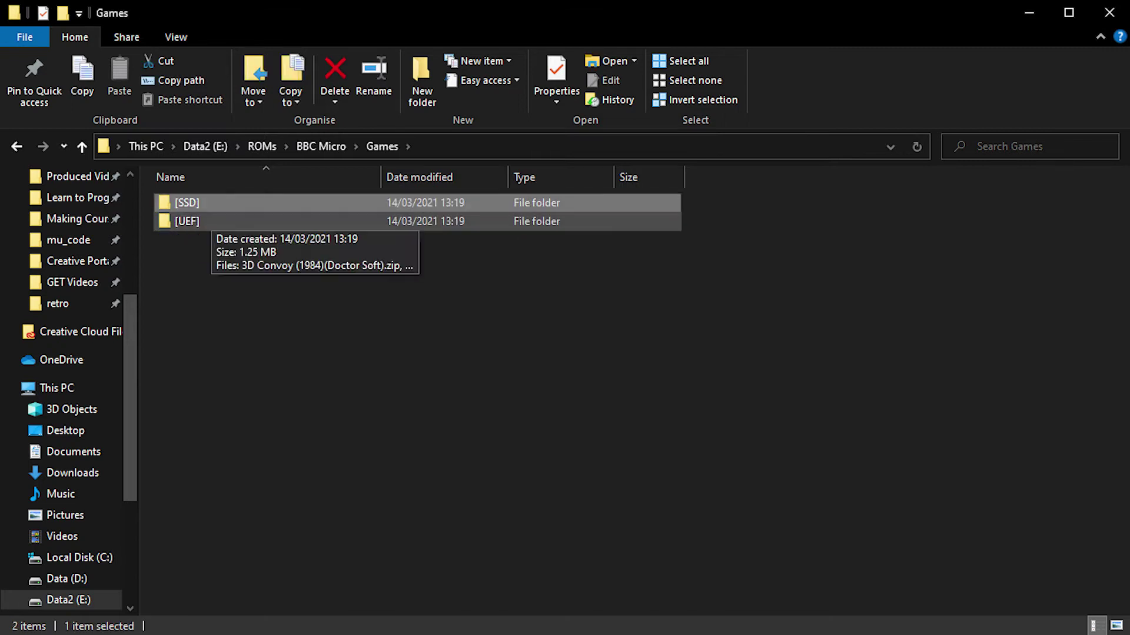
{"action": "double_click", "coordinate": [206, 203]}
{"action": "double_click", "coordinate": [206, 202]}
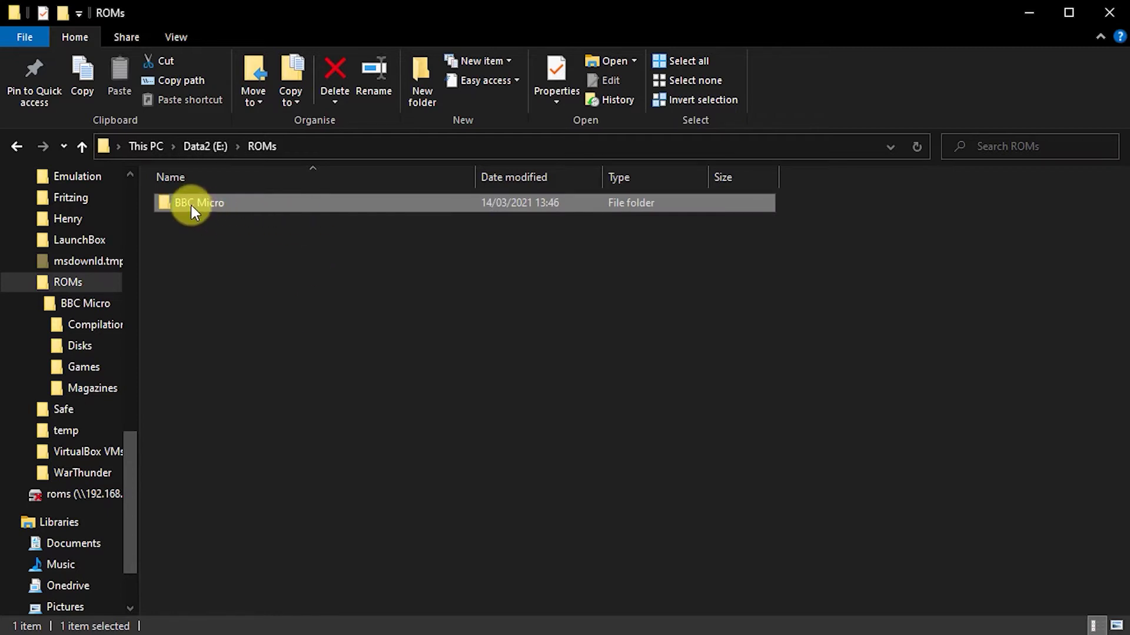
Step: Open the 3D Maze zip in Games\[SSD] and copy its .ssd file into Disks
{"action": "double_click", "coordinate": [190, 205]}
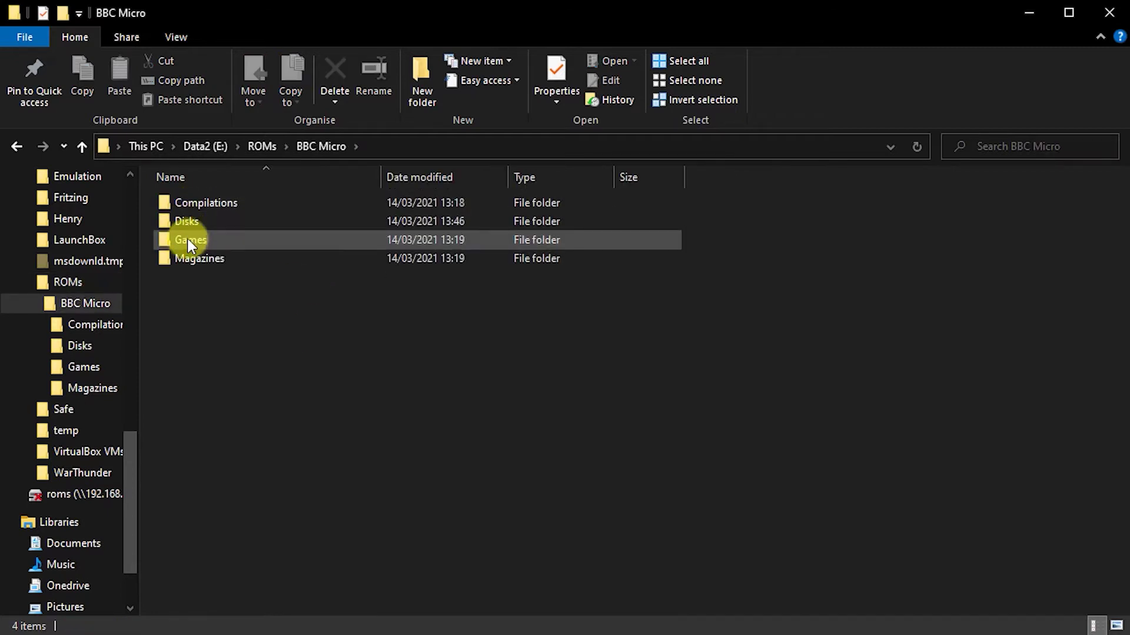
{"action": "left_click", "coordinate": [188, 244]}
{"action": "double_click", "coordinate": [187, 244]}
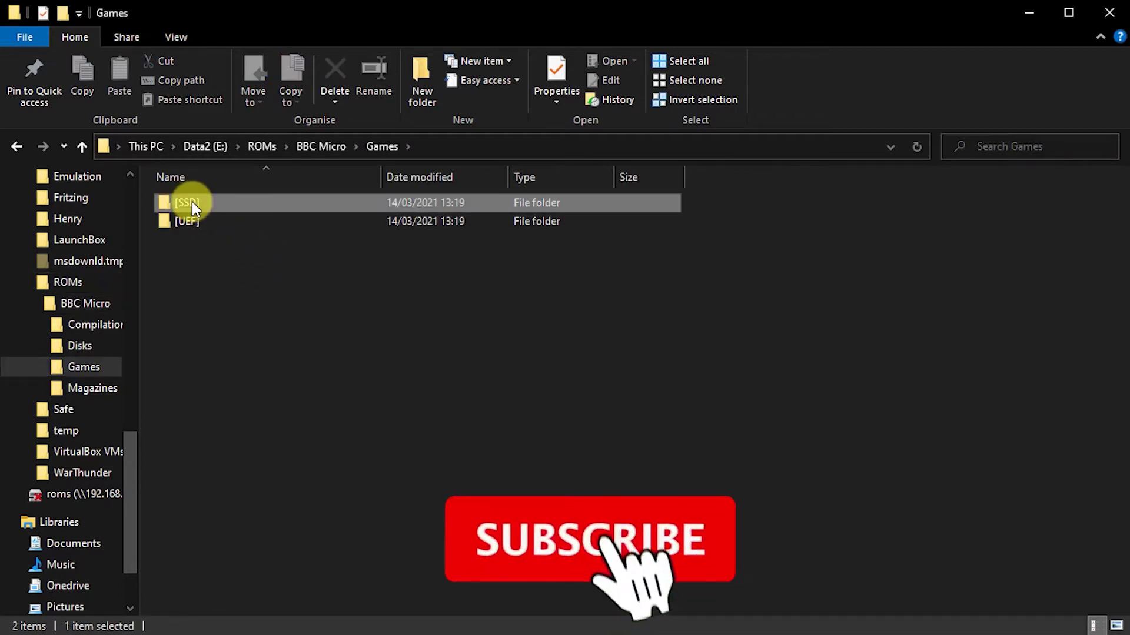
{"action": "double_click", "coordinate": [187, 201]}
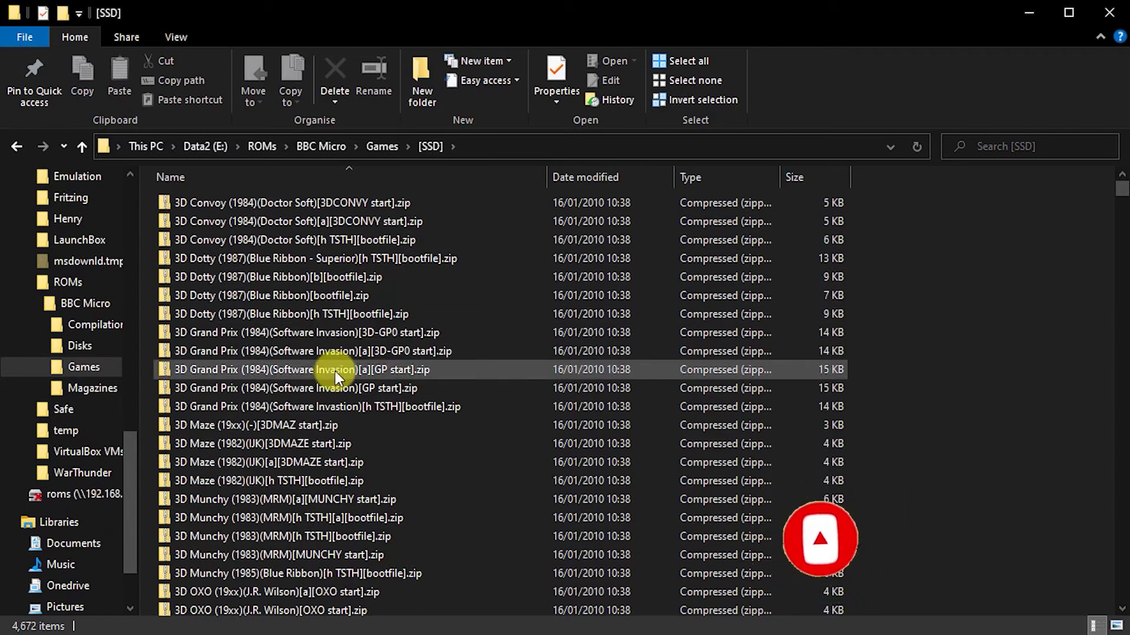
{"action": "double_click", "coordinate": [280, 445]}
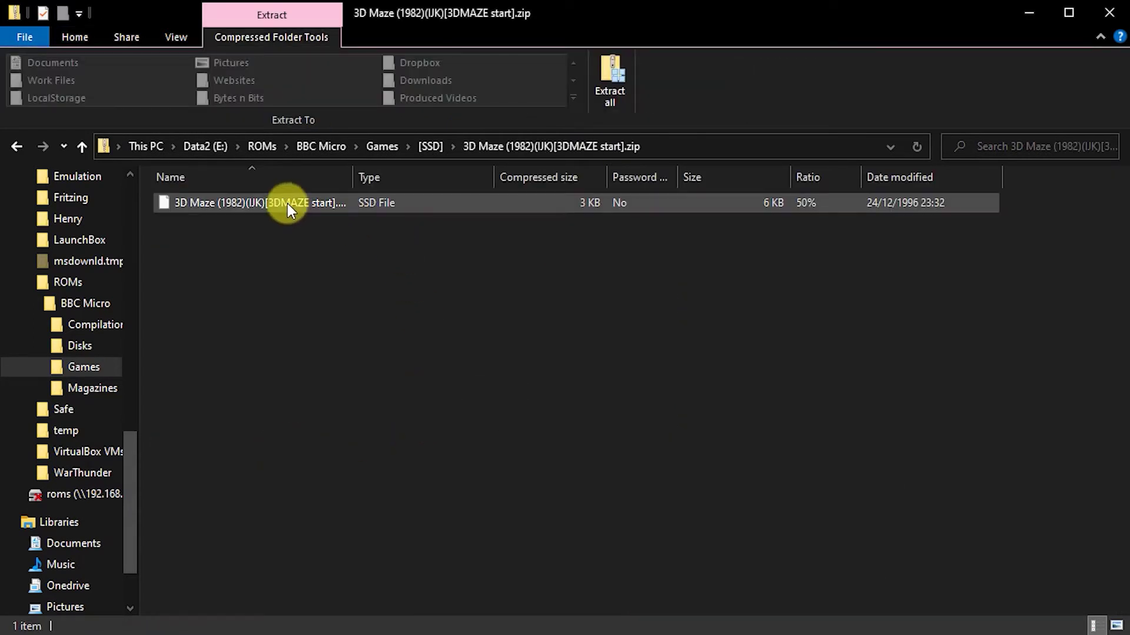
{"action": "left_click_drag", "start_coordinate": [287, 204], "coordinate": [76, 347]}
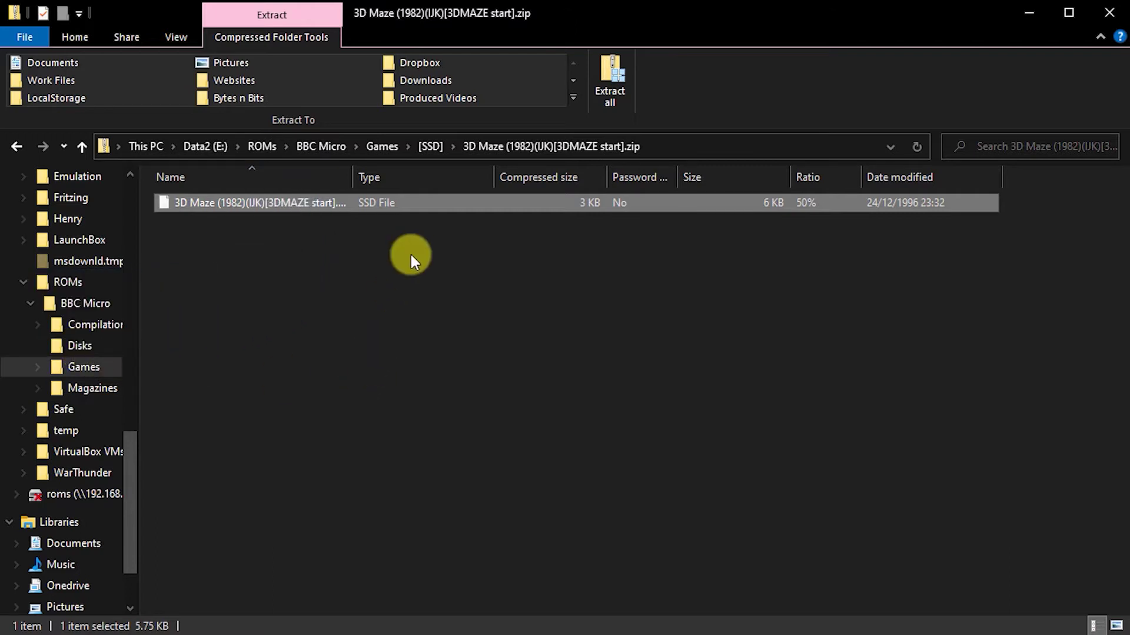
Step: Return to the [SSD] list and select the Animation Station Disc No. 1 zip
{"action": "left_click", "coordinate": [431, 147]}
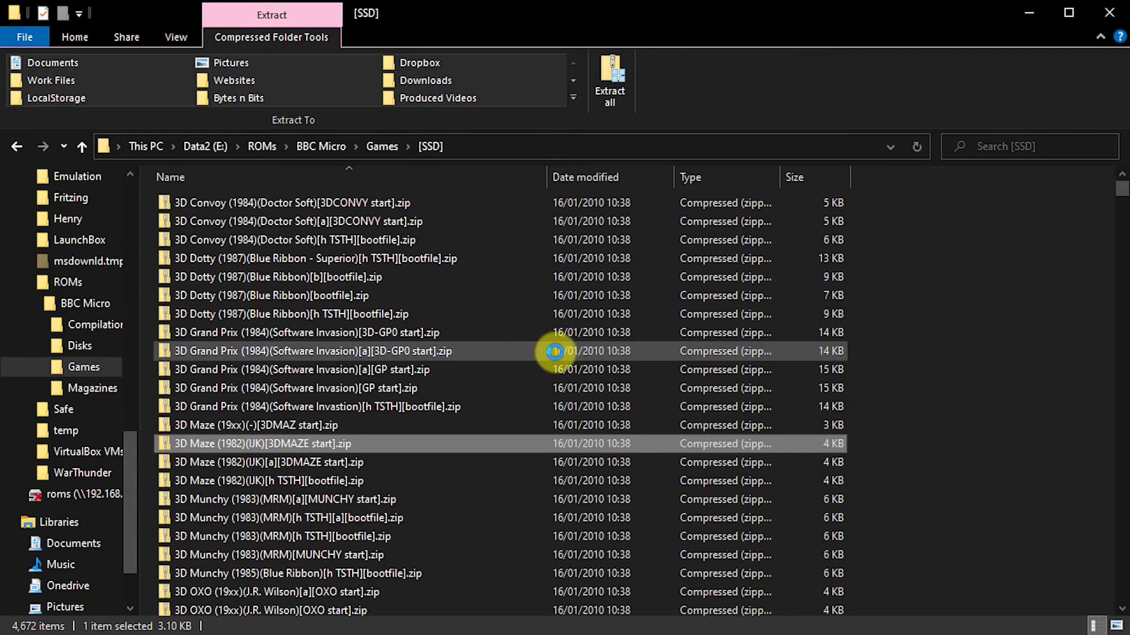
{"action": "scroll", "coordinate": [556, 351], "scroll_direction": "down", "scroll_amount": 8}
{"action": "scroll", "coordinate": [555, 351], "scroll_direction": "down", "scroll_amount": 20}
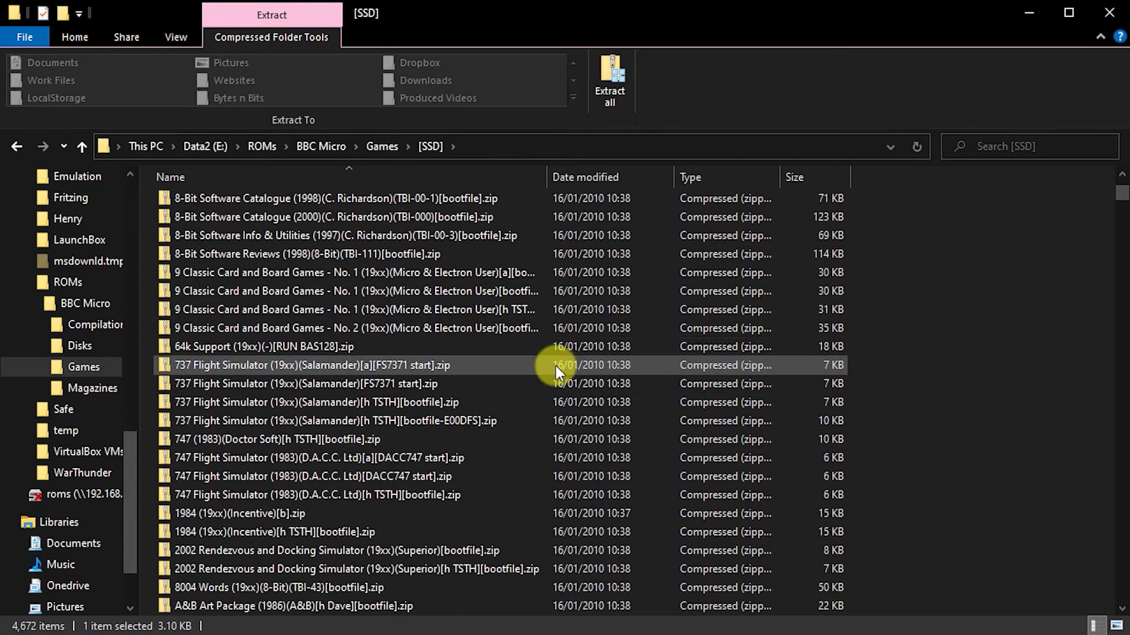
{"action": "scroll", "coordinate": [556, 350], "scroll_direction": "down", "scroll_amount": 20}
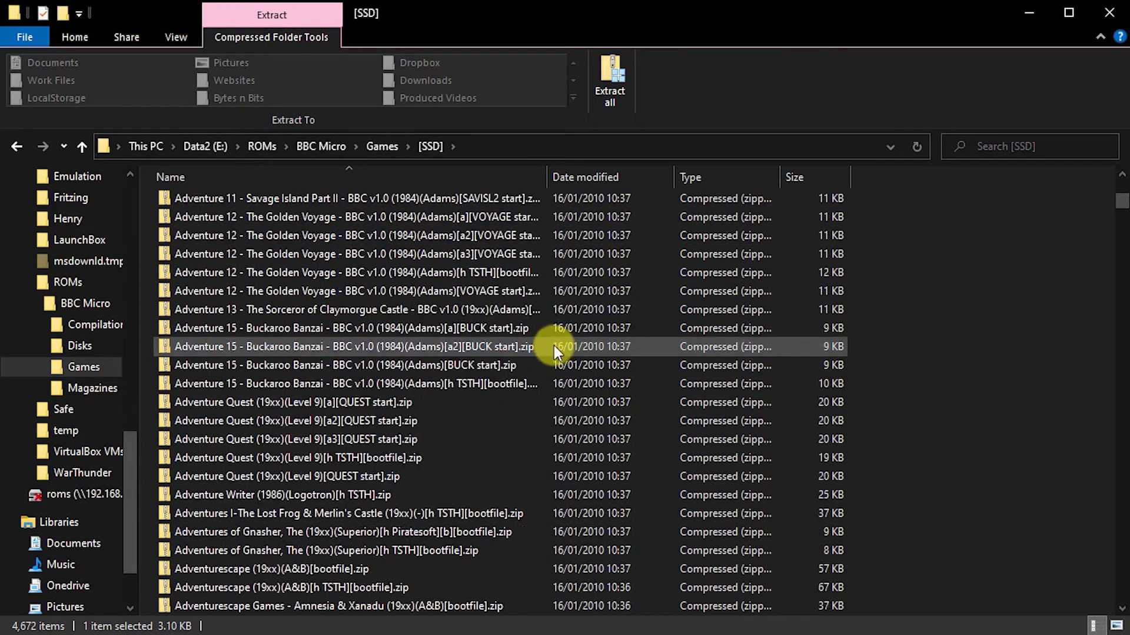
{"action": "scroll", "coordinate": [549, 352], "scroll_direction": "down", "scroll_amount": 20}
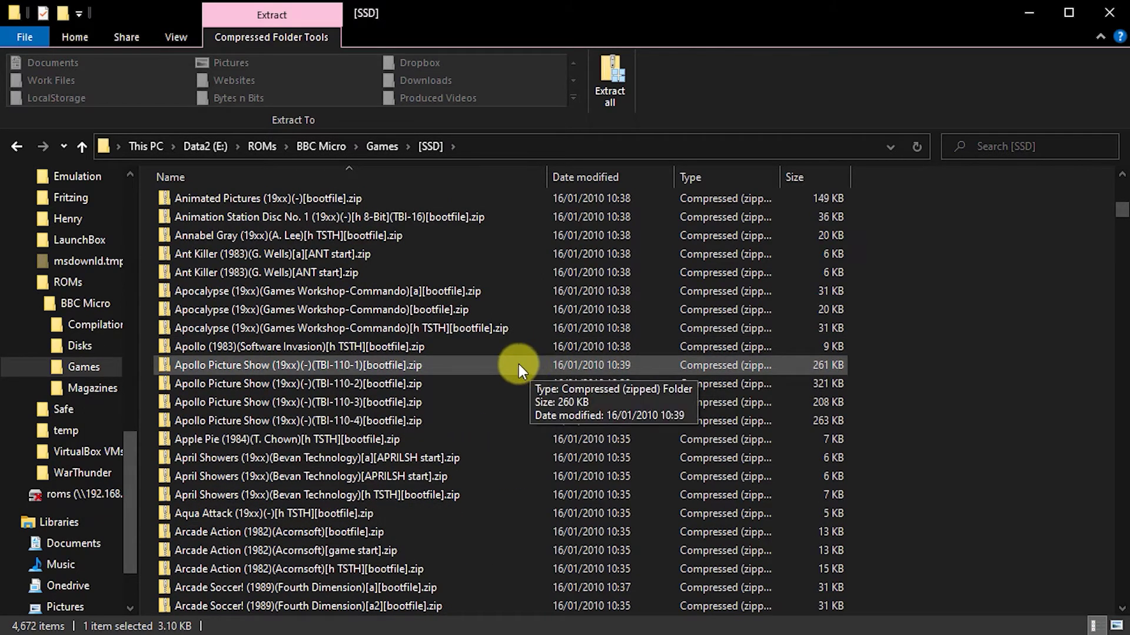
{"action": "left_click", "coordinate": [297, 218]}
Step: Extract the Animation Station through April Showers zips into E:\ROMs\BBC Micro\Disks
{"action": "left_click", "coordinate": [304, 475], "text": "shift"}
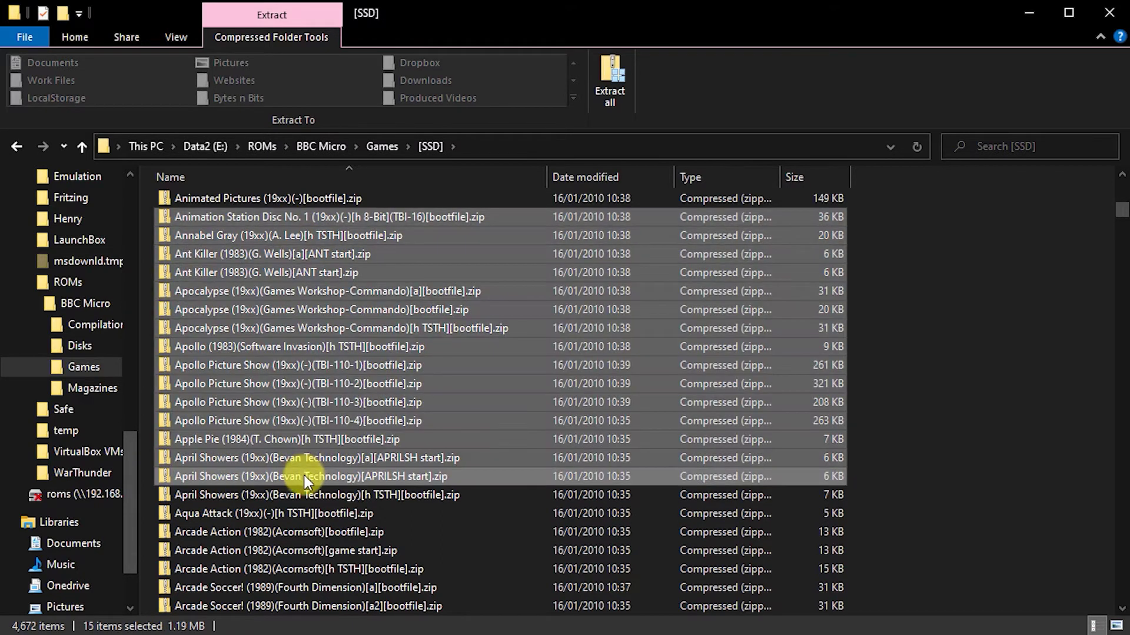
{"action": "right_click", "coordinate": [270, 475]}
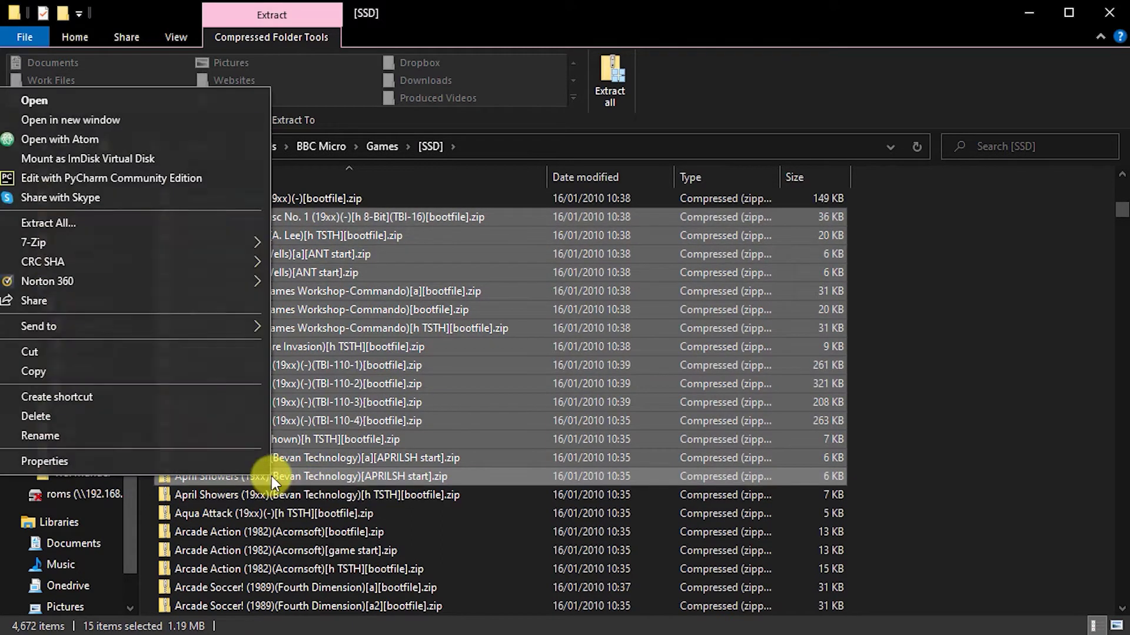
{"action": "left_click", "coordinate": [88, 224]}
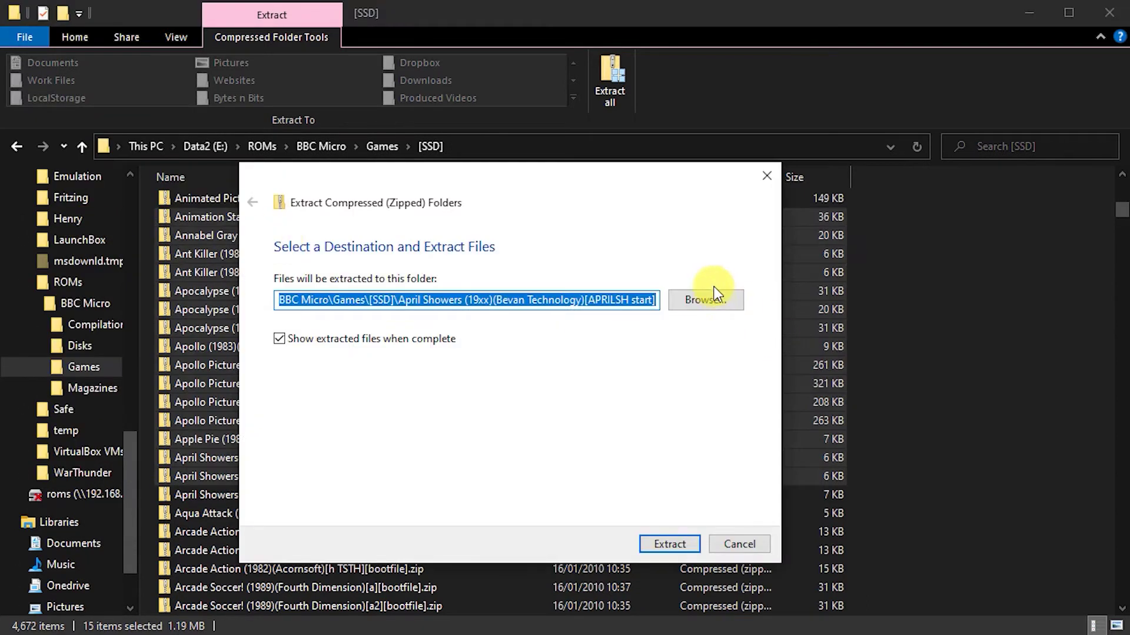
{"action": "left_click", "coordinate": [712, 298]}
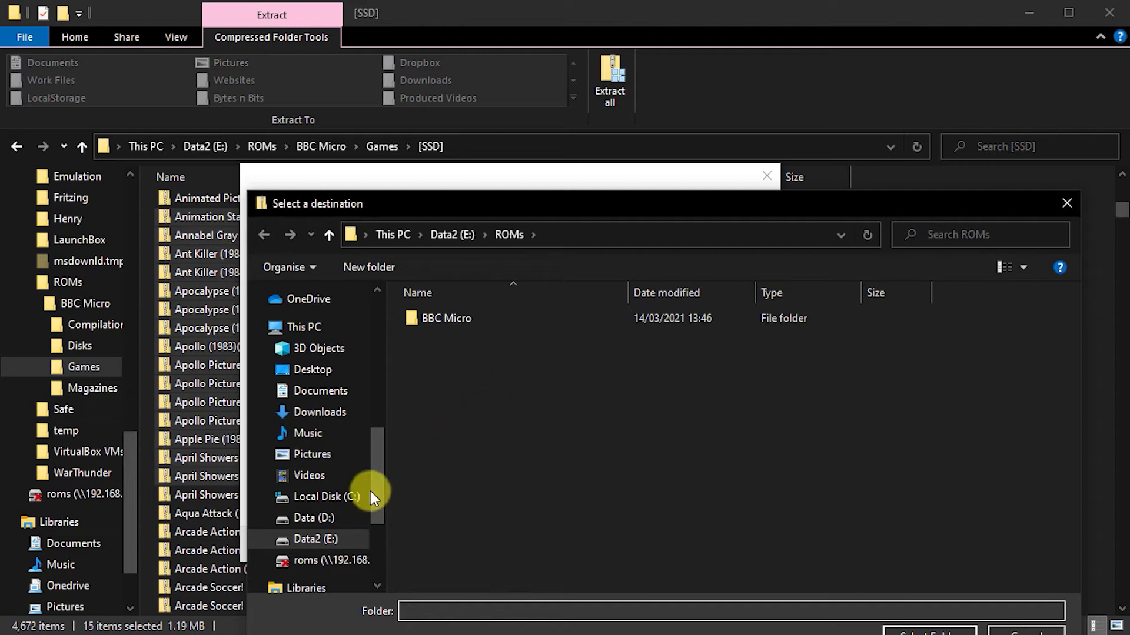
{"action": "double_click", "coordinate": [438, 318]}
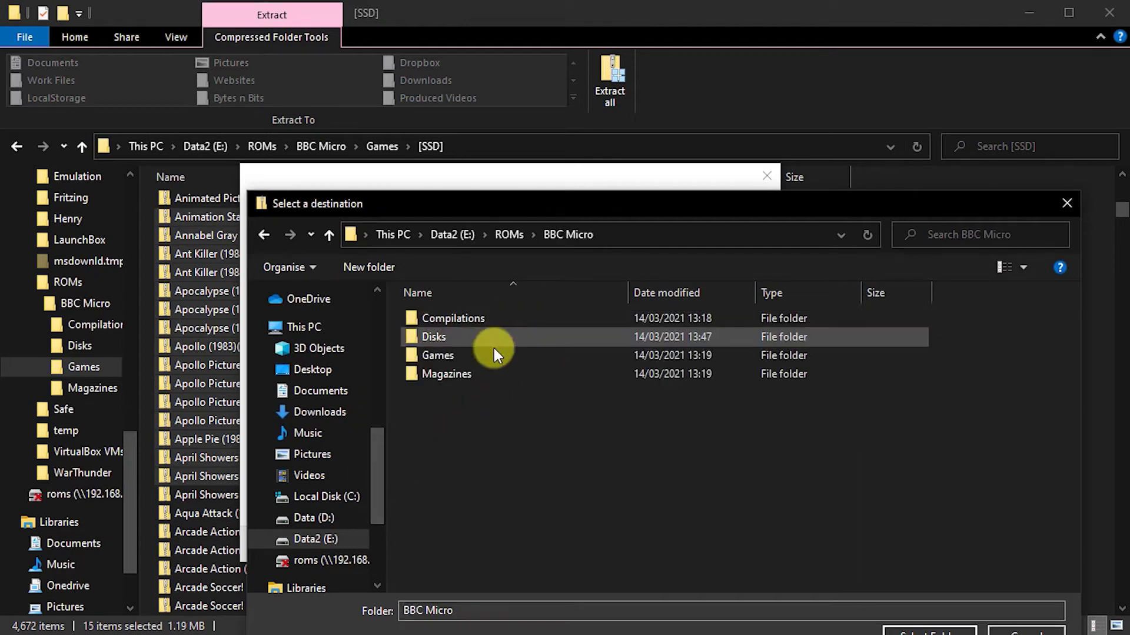
{"action": "double_click", "coordinate": [434, 337]}
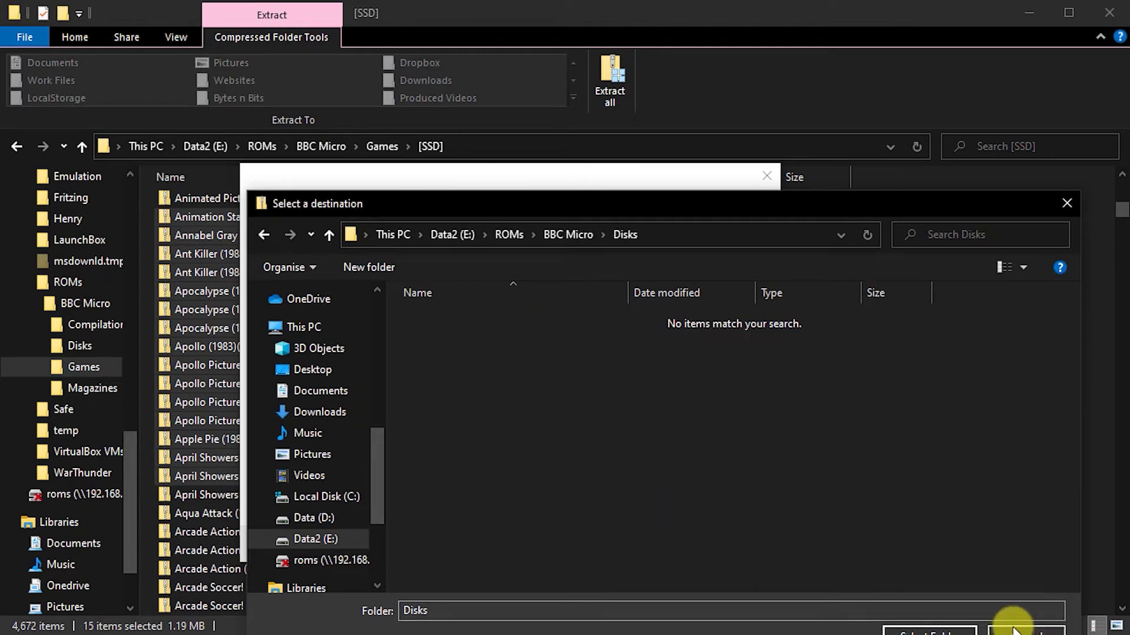
{"action": "left_click_drag", "start_coordinate": [842, 206], "coordinate": [746, 128]}
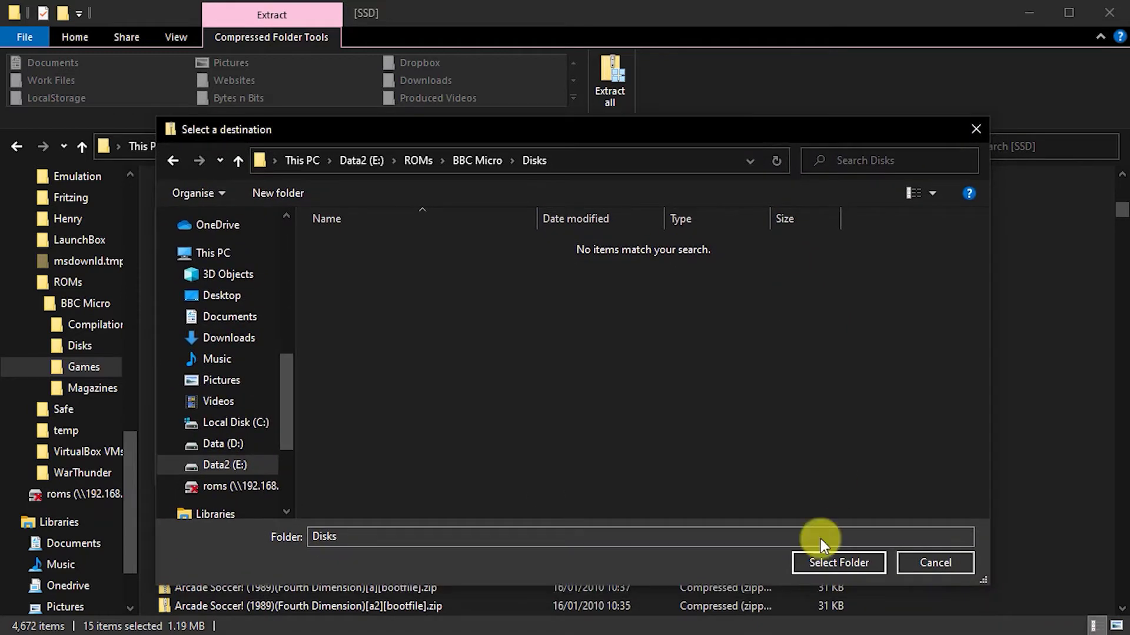
{"action": "left_click", "coordinate": [821, 565]}
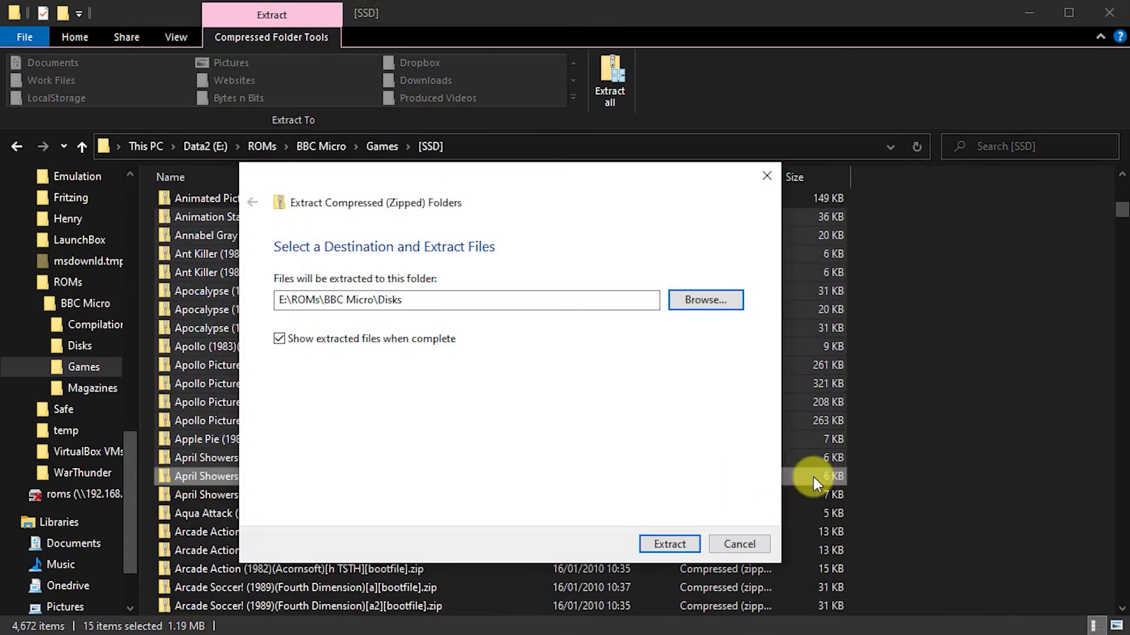
{"action": "left_click", "coordinate": [667, 543]}
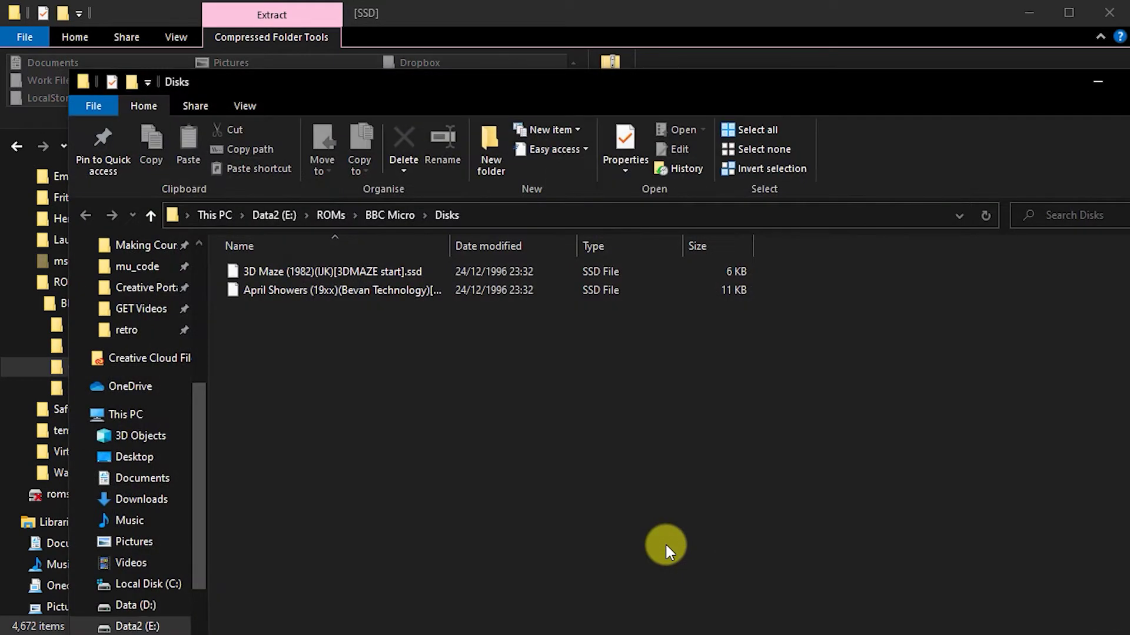
Step: View the extracted .ssd files in Disks, then go back up to the BBC Micro folder
{"action": "key", "text": "alt+Tab"}
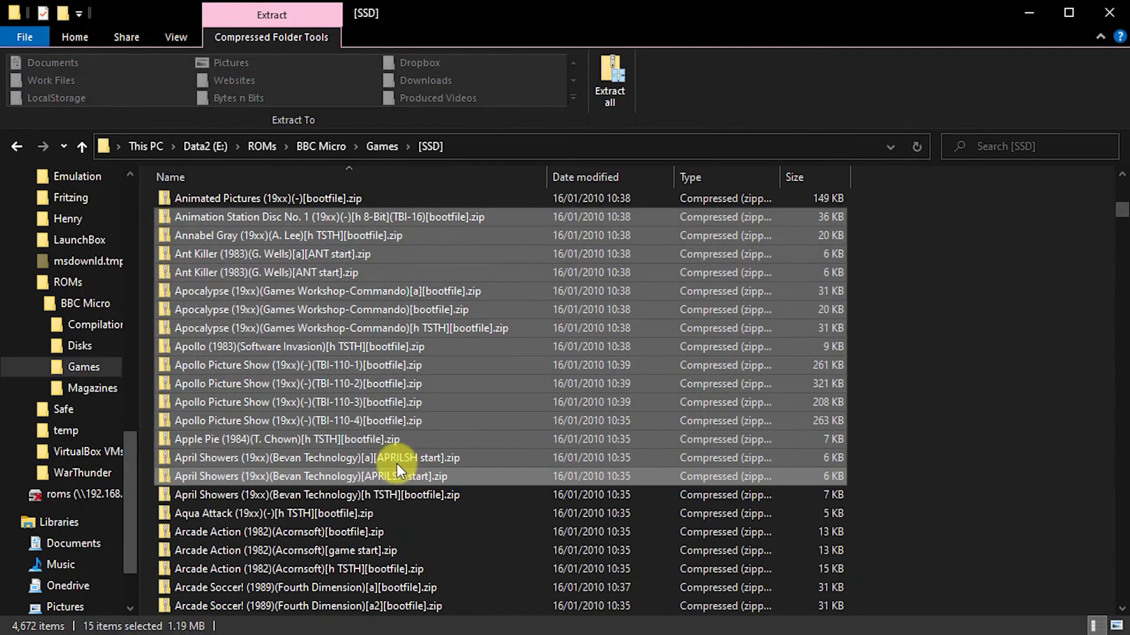
{"action": "left_click", "coordinate": [82, 347]}
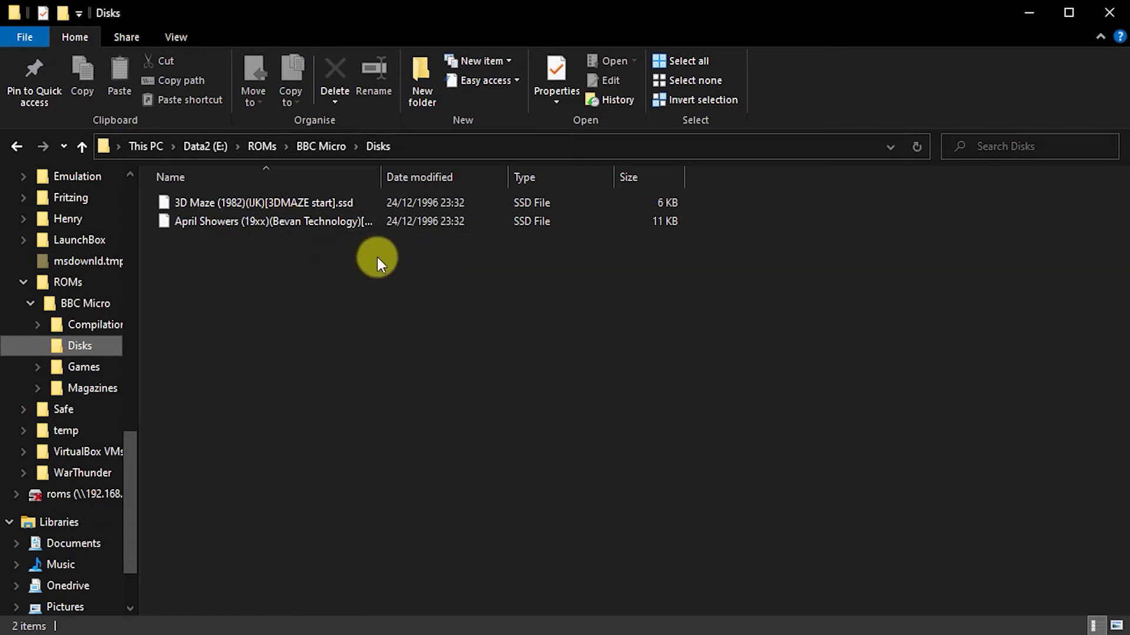
{"action": "left_click", "coordinate": [319, 144]}
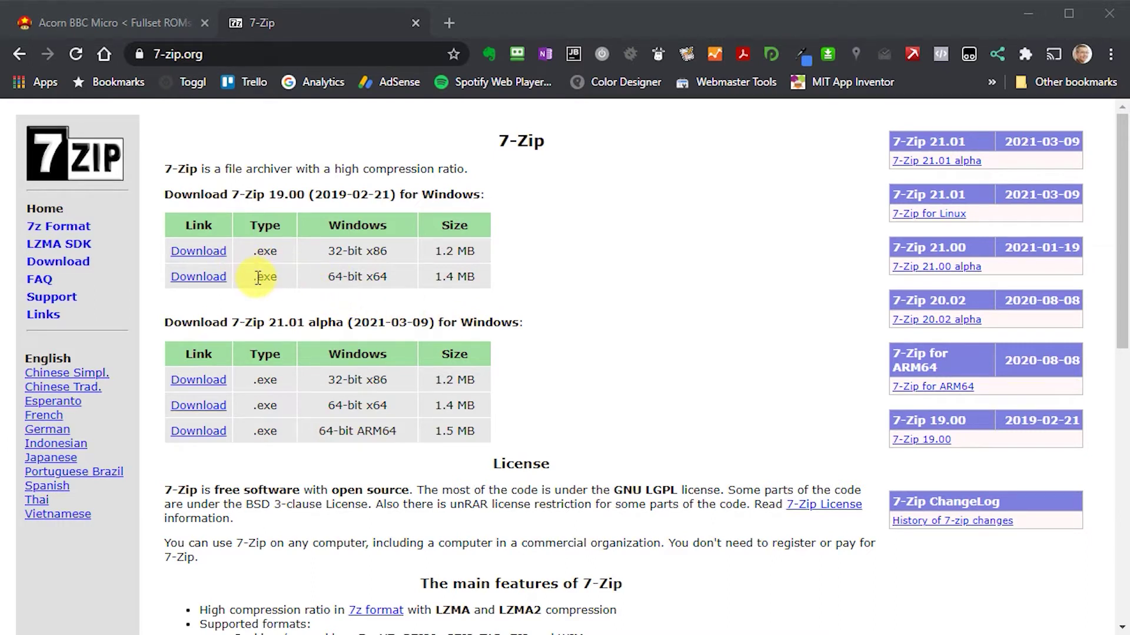
Step: Download the 64-bit 7-Zip 19.00 installer to Downloads and run it
{"action": "left_click", "coordinate": [200, 277]}
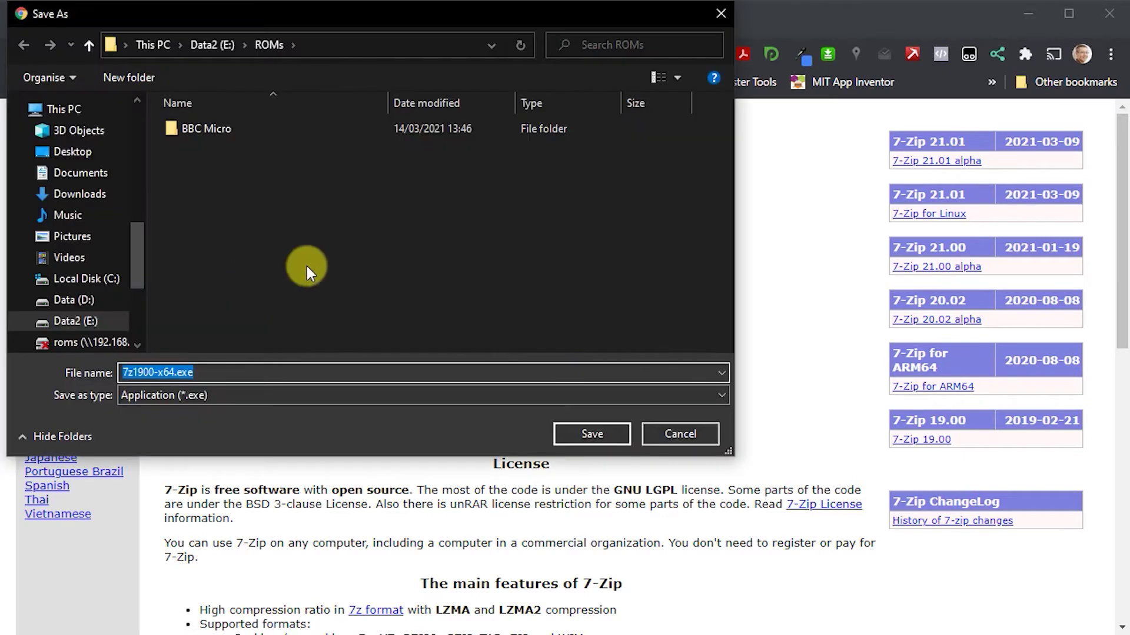
{"action": "left_click", "coordinate": [58, 192]}
{"action": "left_click", "coordinate": [571, 435]}
{"action": "left_click", "coordinate": [118, 612]}
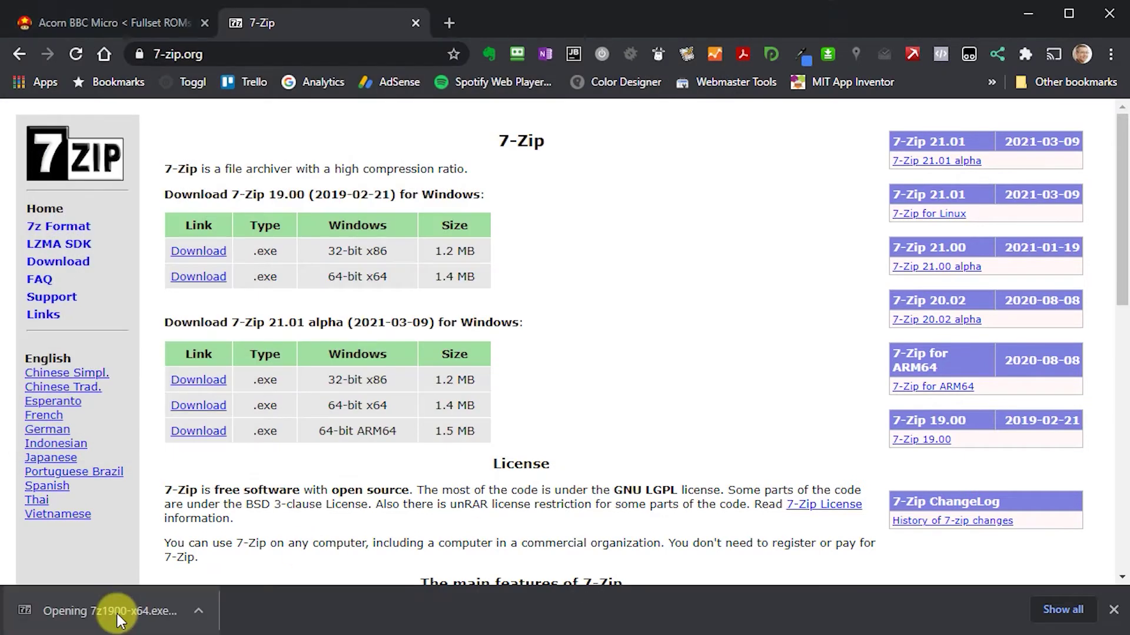
{"action": "left_click", "coordinate": [499, 432]}
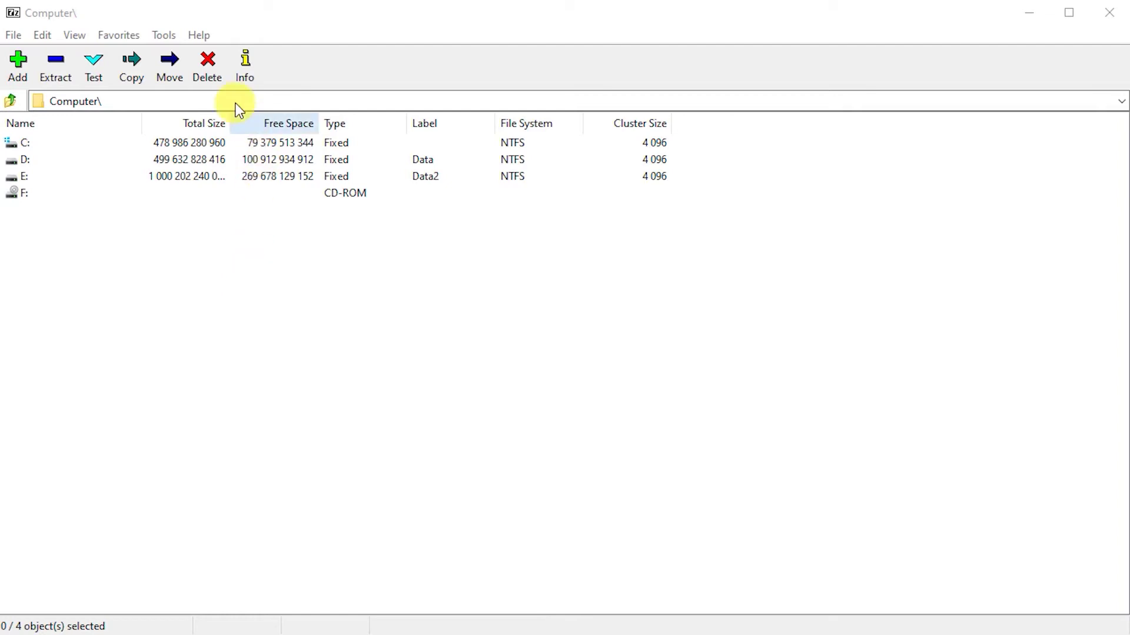
Step: Verify 7-Zip's shell context-menu options under Tools > Options, then close the file manager
{"action": "left_click", "coordinate": [165, 36]}
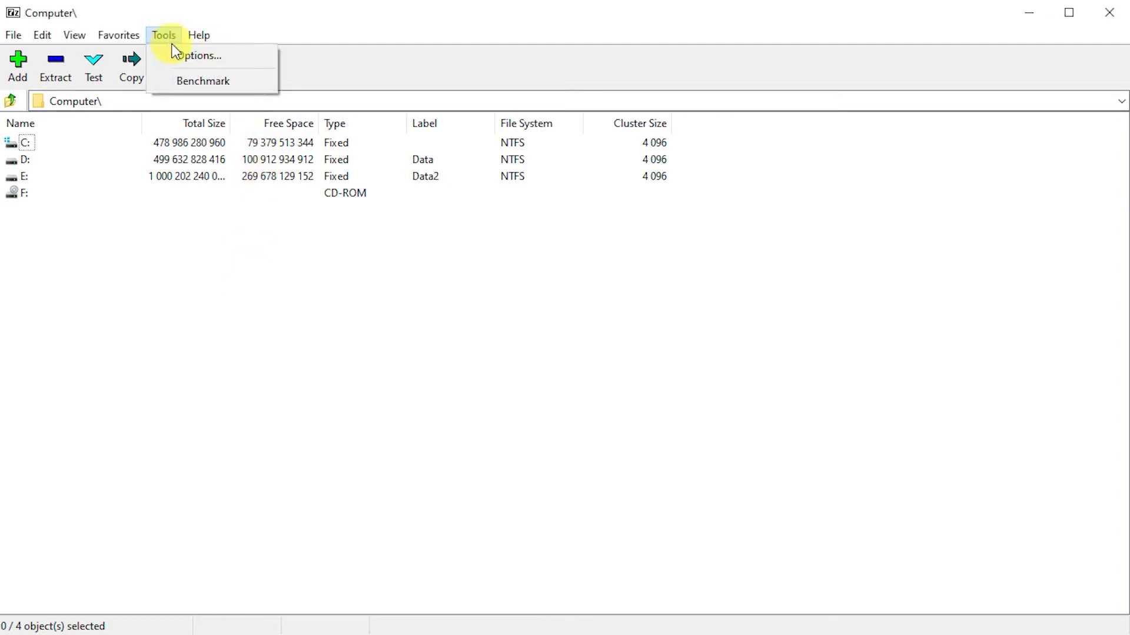
{"action": "left_click", "coordinate": [174, 53]}
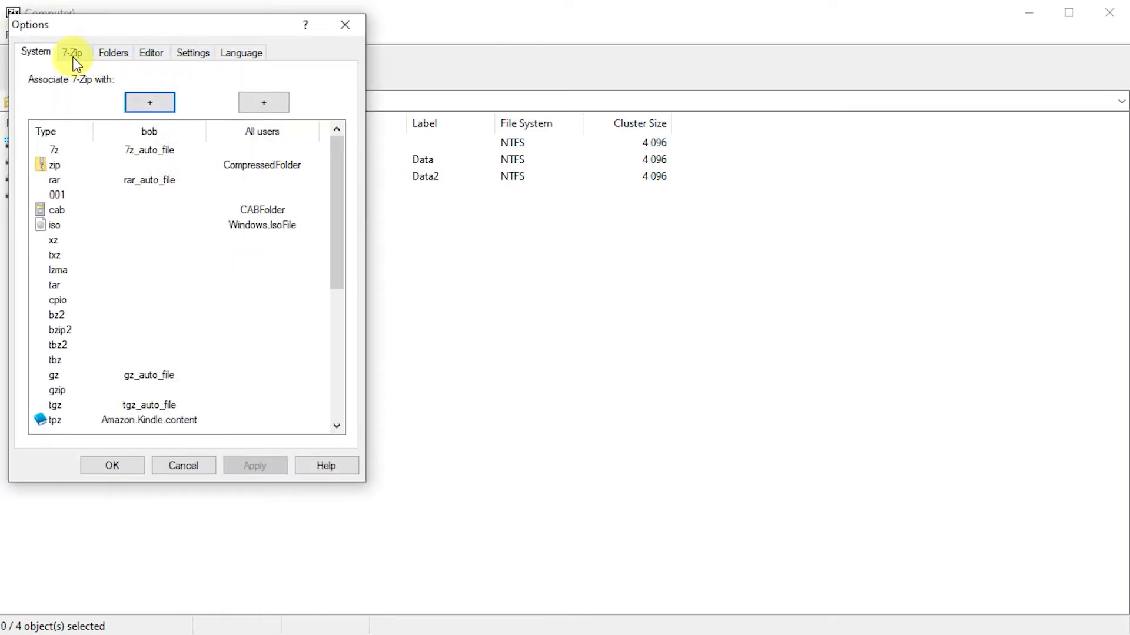
{"action": "left_click", "coordinate": [73, 57]}
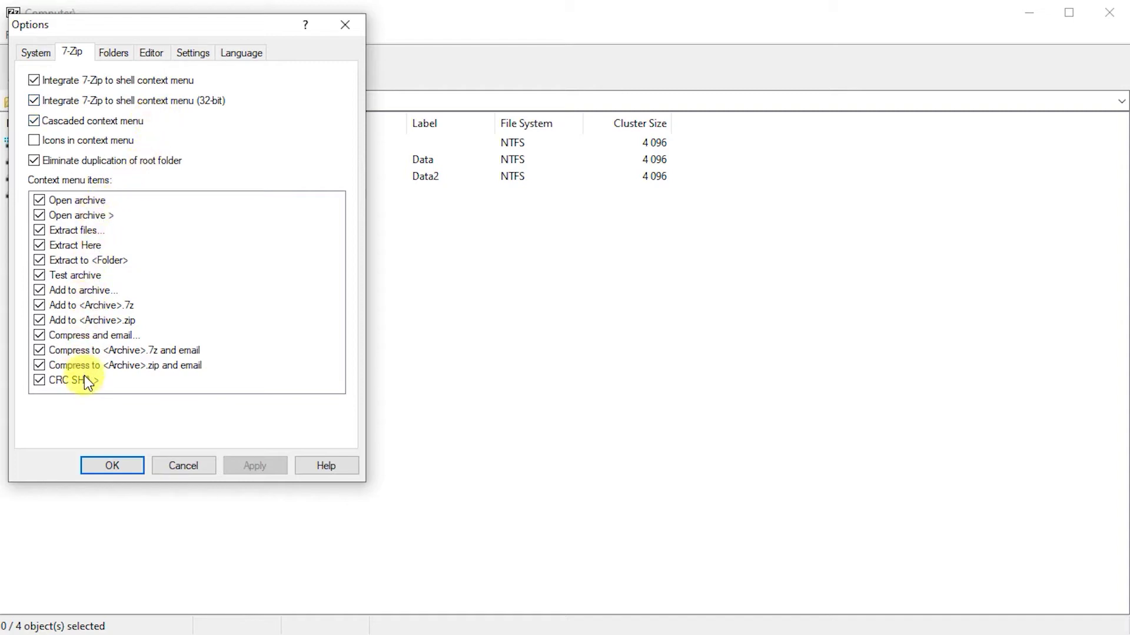
{"action": "left_click", "coordinate": [126, 467]}
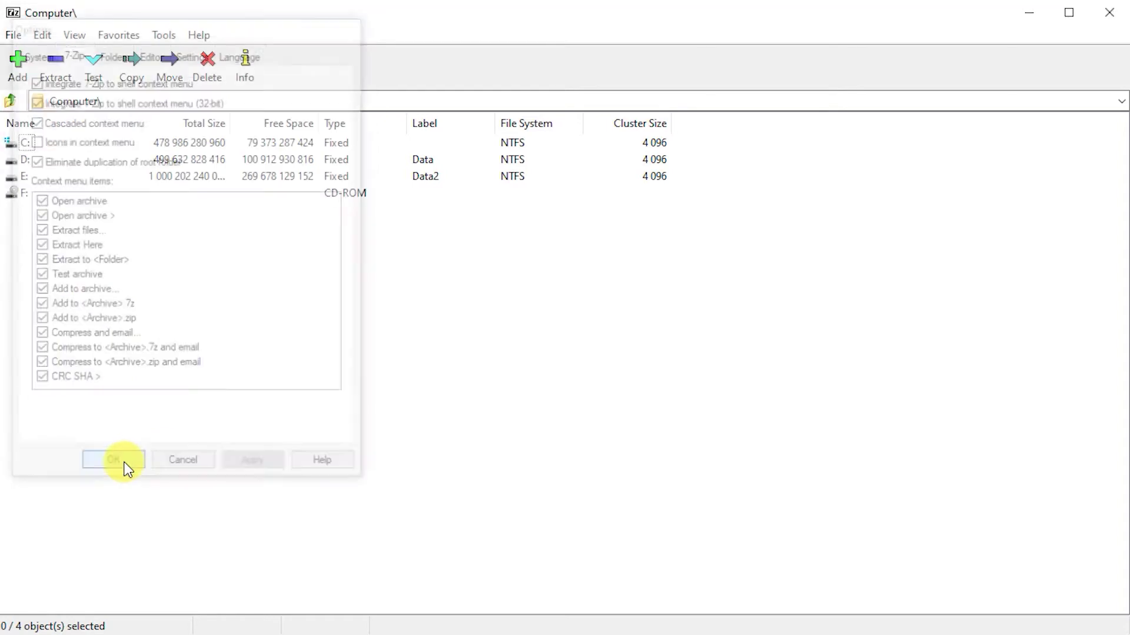
{"action": "left_click", "coordinate": [1114, 14]}
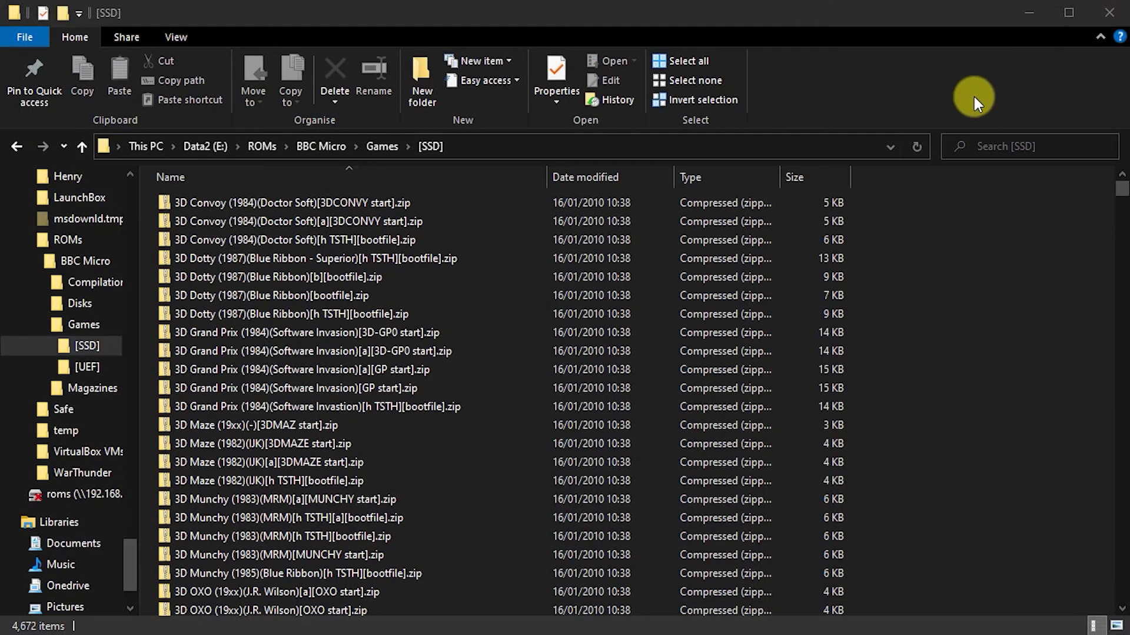
{"action": "right_click", "coordinate": [316, 205]}
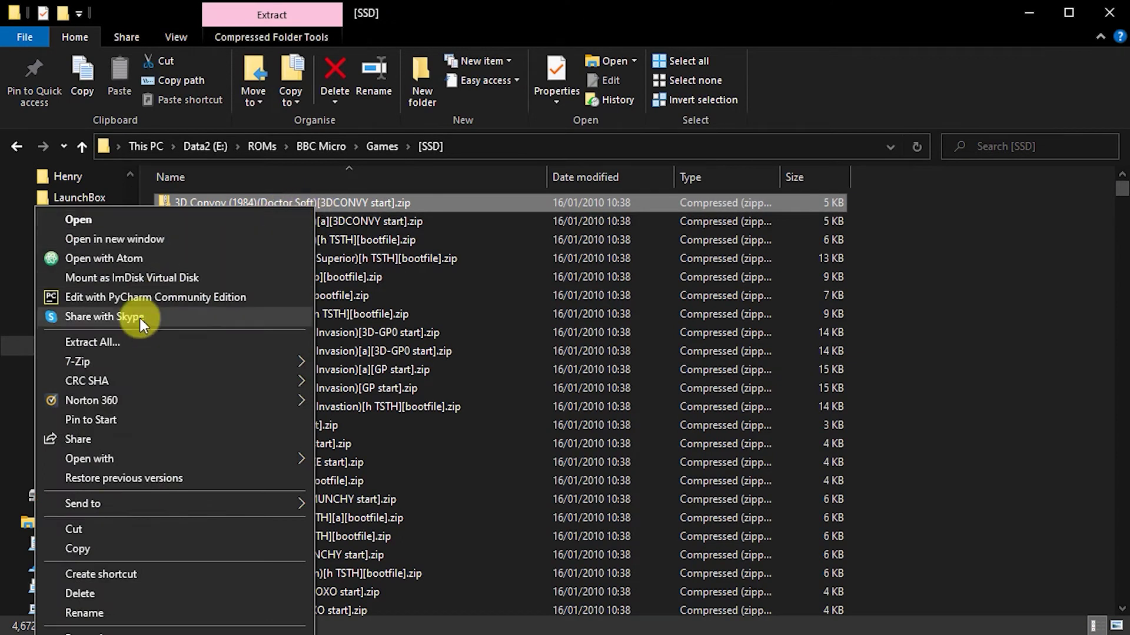
{"action": "mouse_move", "coordinate": [123, 358]}
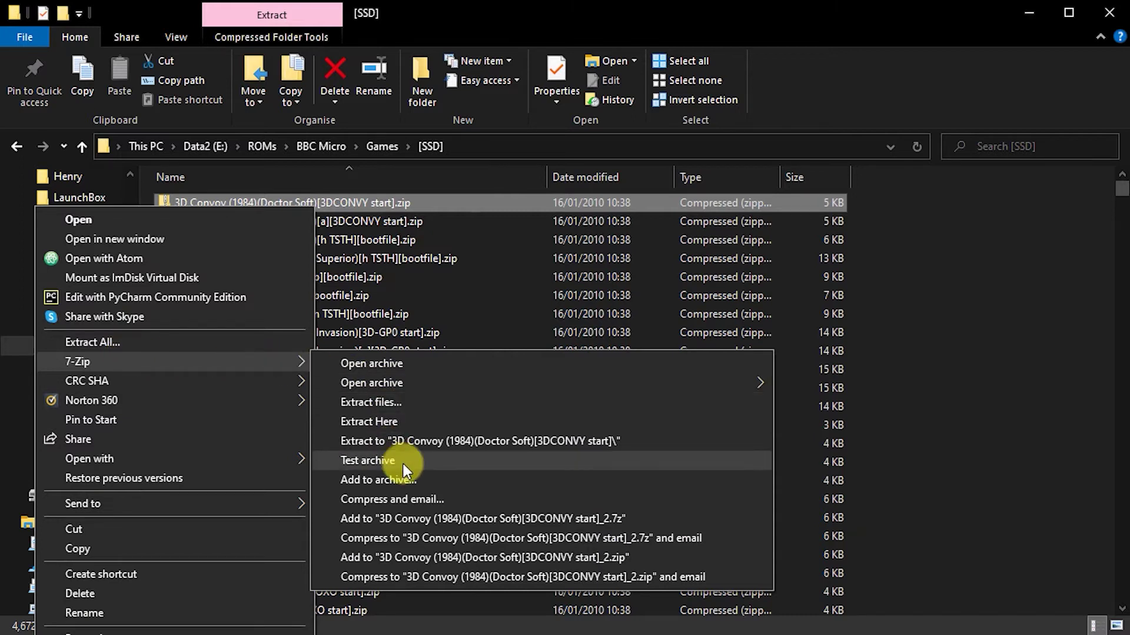
{"action": "left_click", "coordinate": [931, 281]}
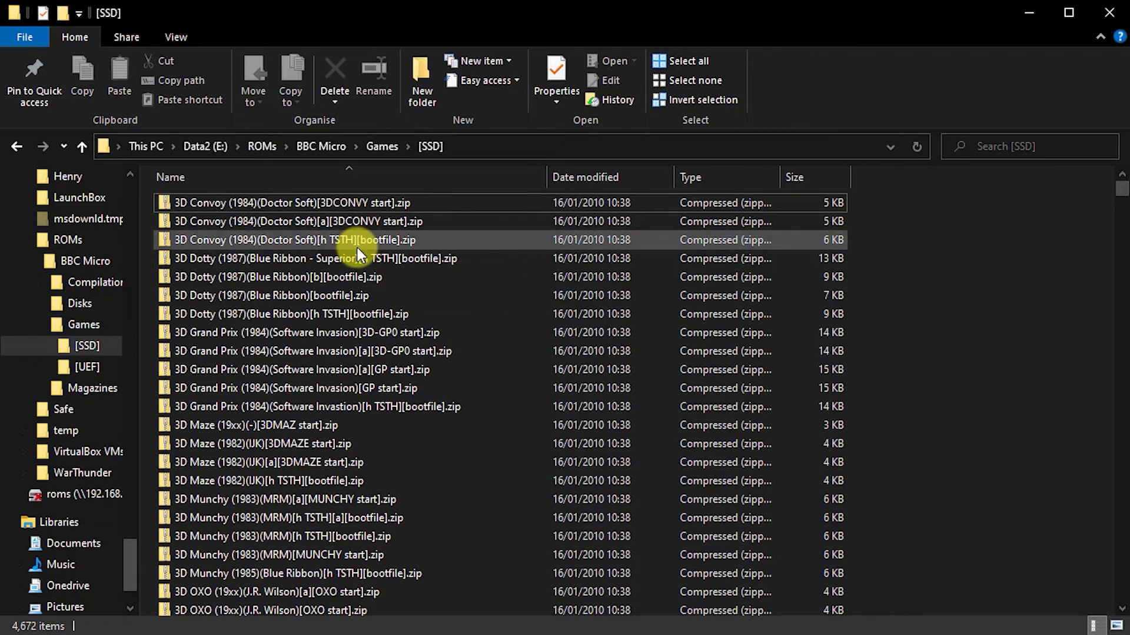
Step: Select all 4,672 zips in [SSD], check the right-click menu, then reselect all
{"action": "key", "text": "ctrl+a"}
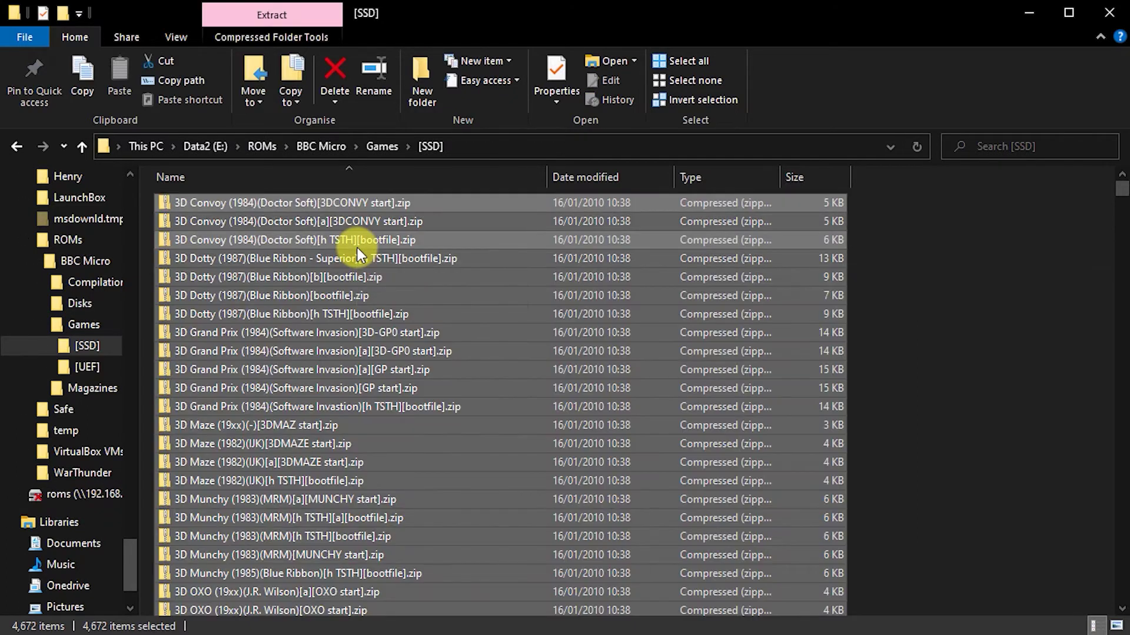
{"action": "right_click", "coordinate": [366, 206]}
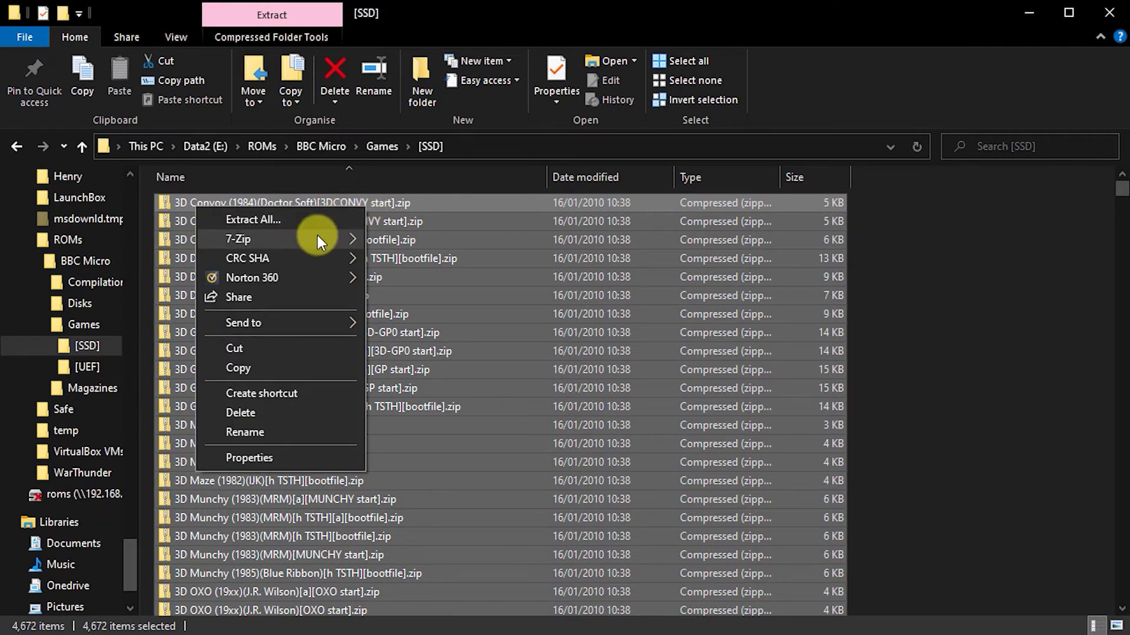
{"action": "mouse_move", "coordinate": [315, 235]}
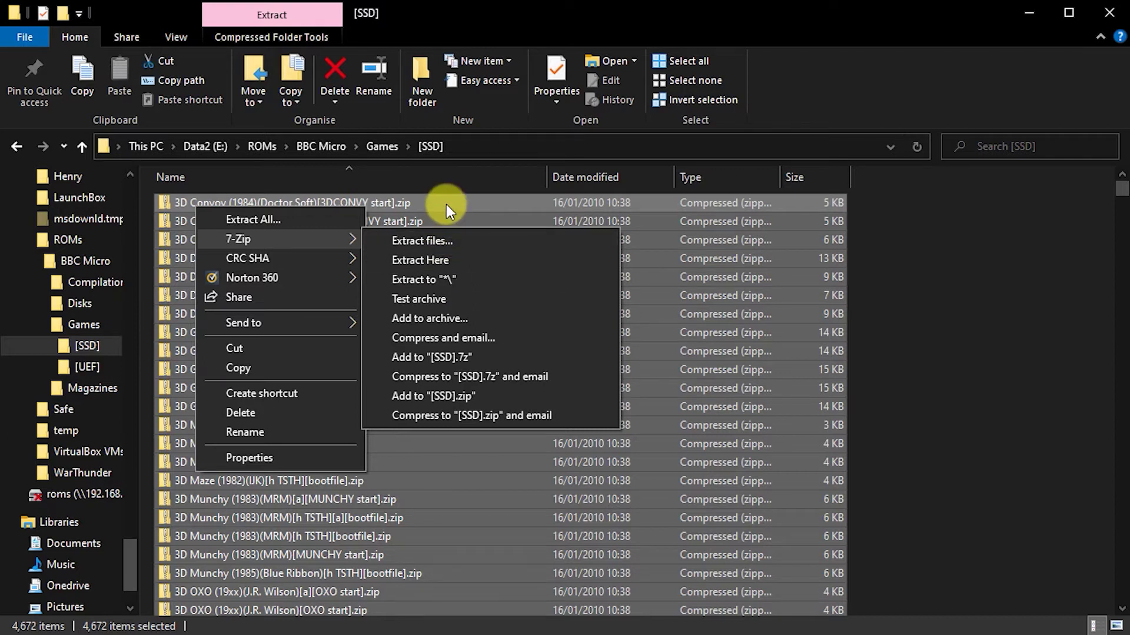
{"action": "left_click", "coordinate": [956, 231]}
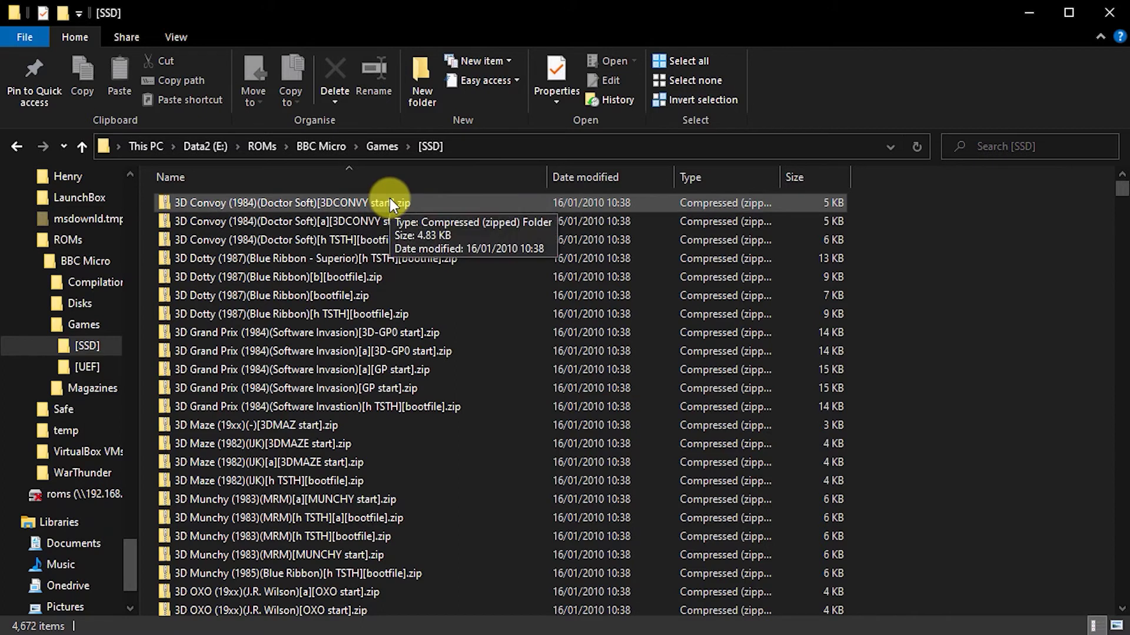
{"action": "key", "text": "ctrl+a"}
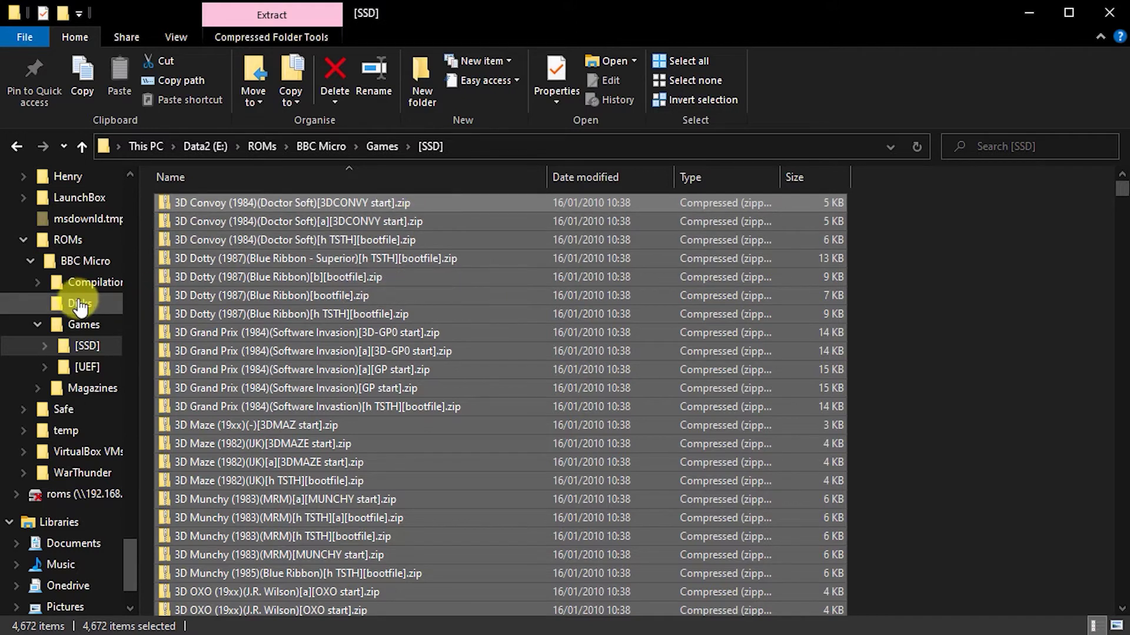
Step: Start 7-Zip extraction of the selected zips with destination E:\ROMs\BBC Micro\Disks
{"action": "right_click", "coordinate": [383, 199]}
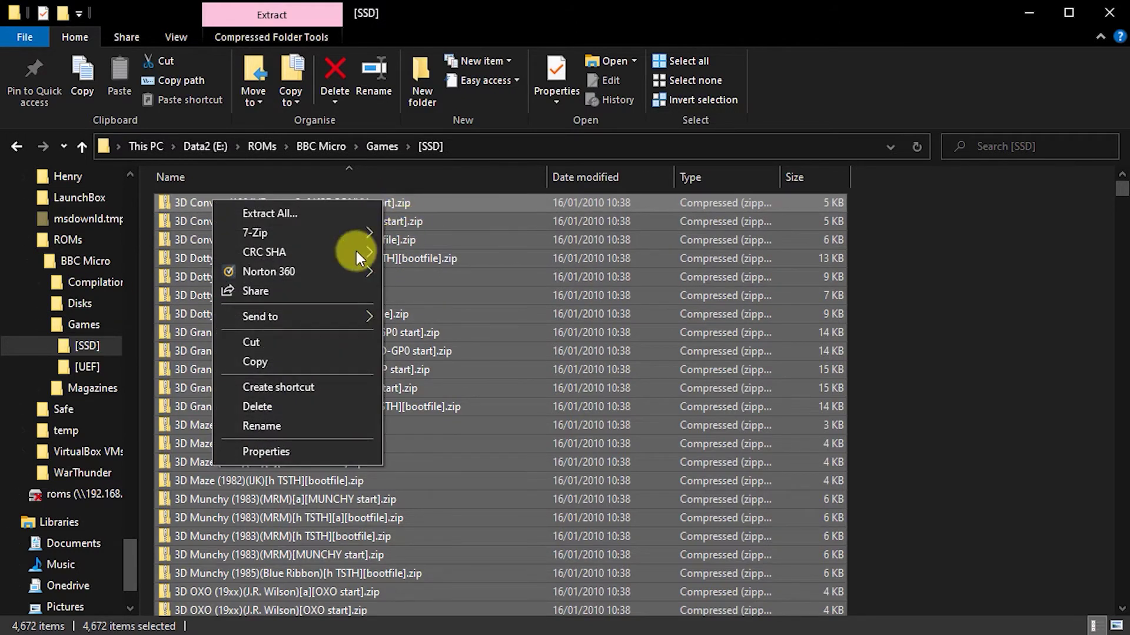
{"action": "mouse_move", "coordinate": [295, 235]}
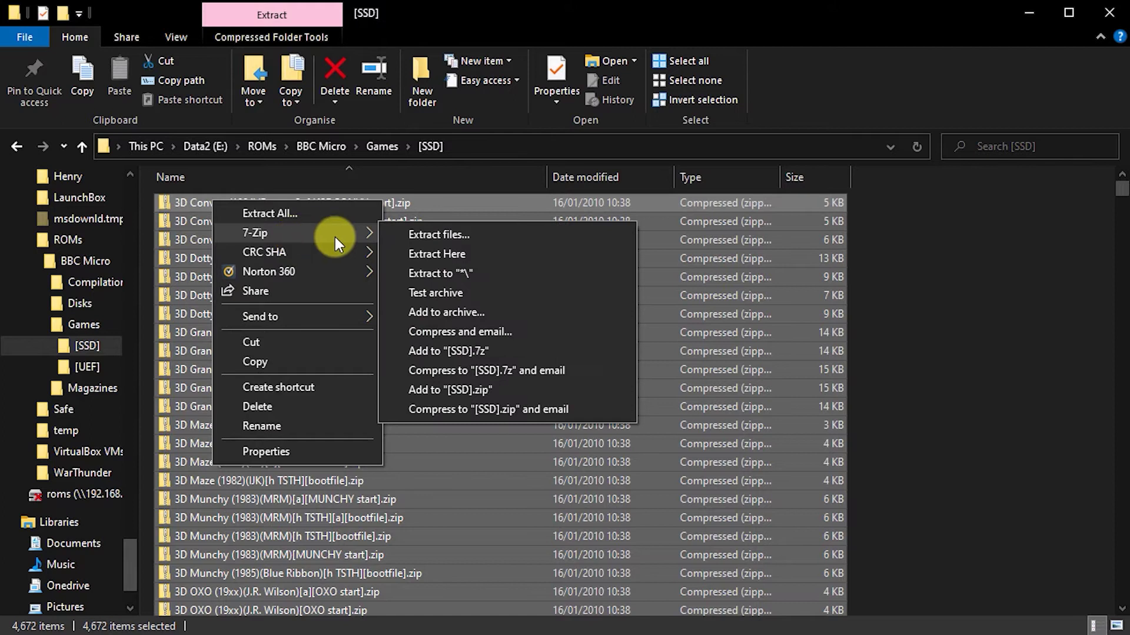
{"action": "left_click", "coordinate": [422, 237]}
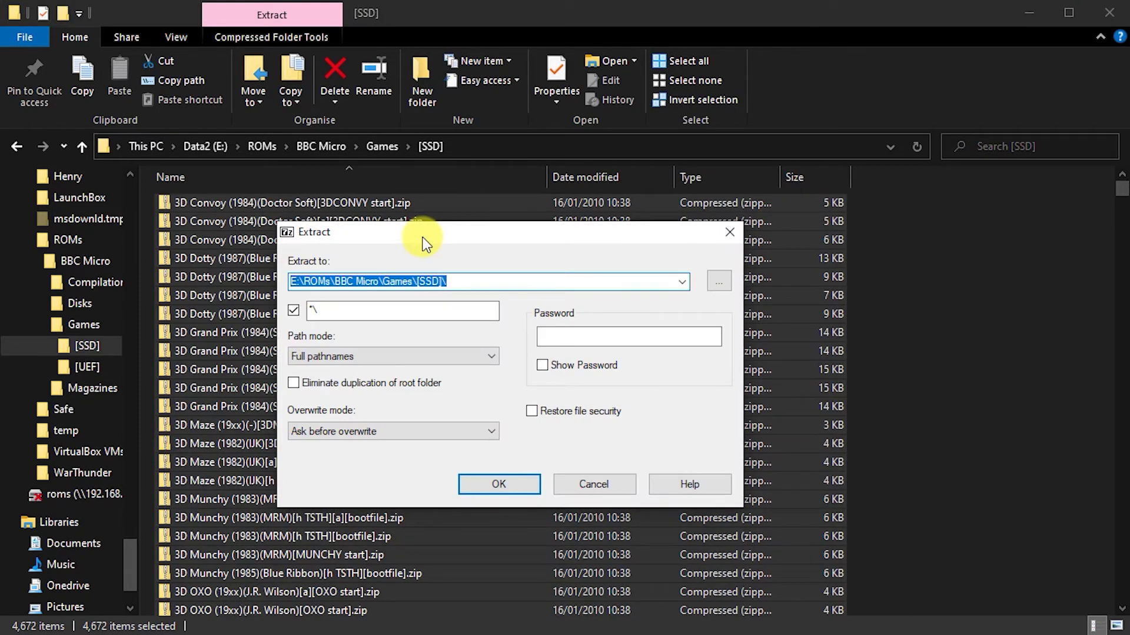
{"action": "left_click", "coordinate": [720, 283]}
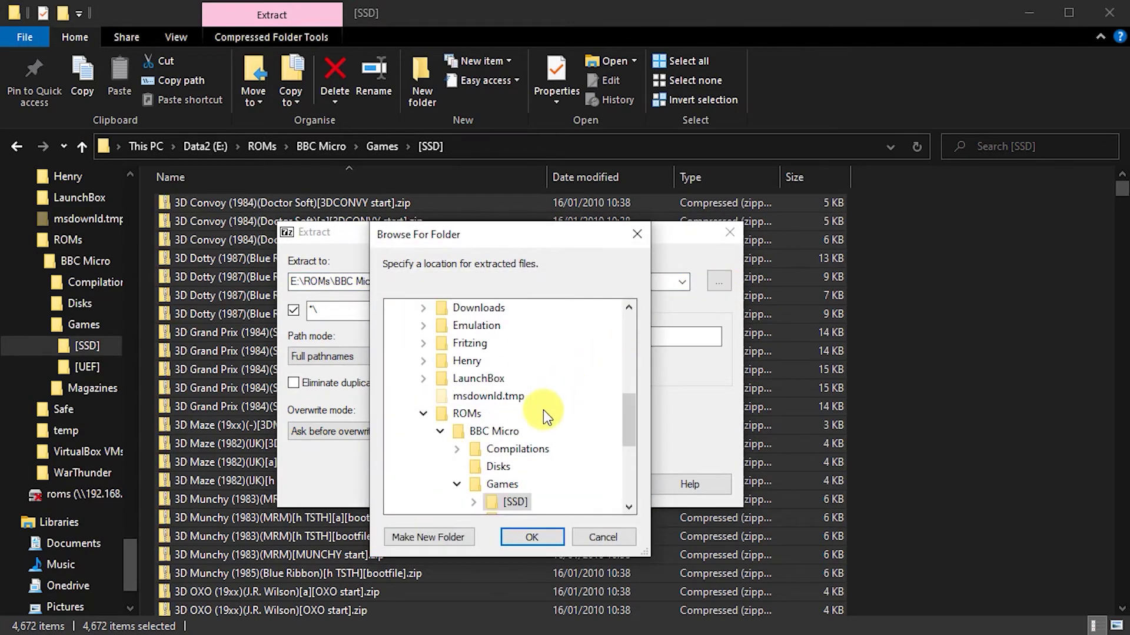
{"action": "scroll", "coordinate": [543, 411], "scroll_direction": "down", "scroll_amount": 2}
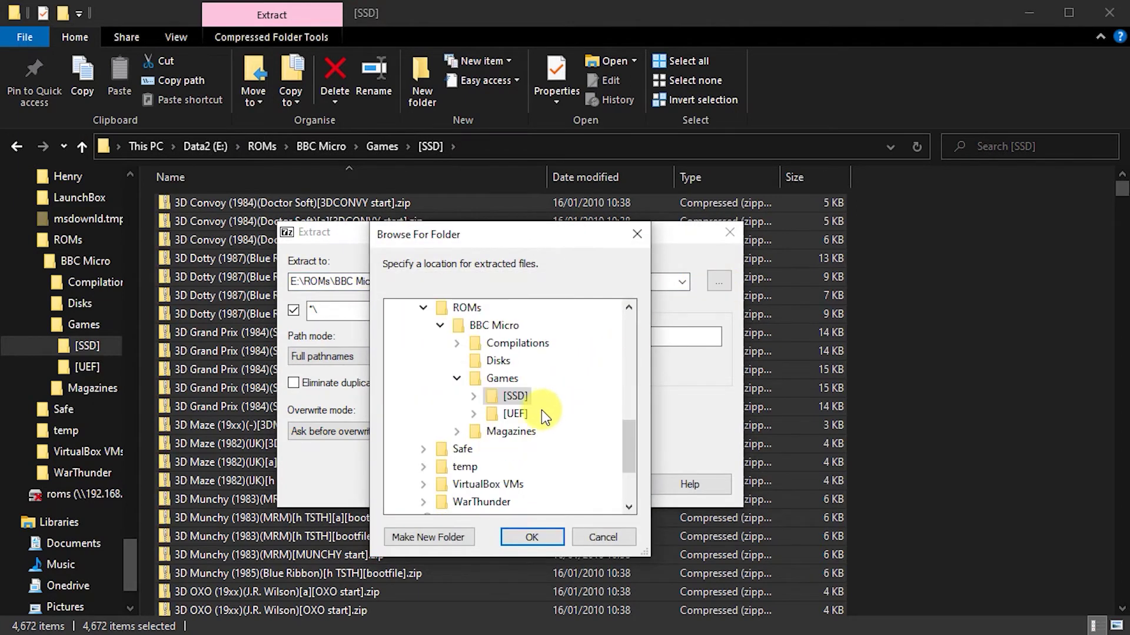
{"action": "left_click", "coordinate": [496, 364]}
{"action": "left_click", "coordinate": [531, 536]}
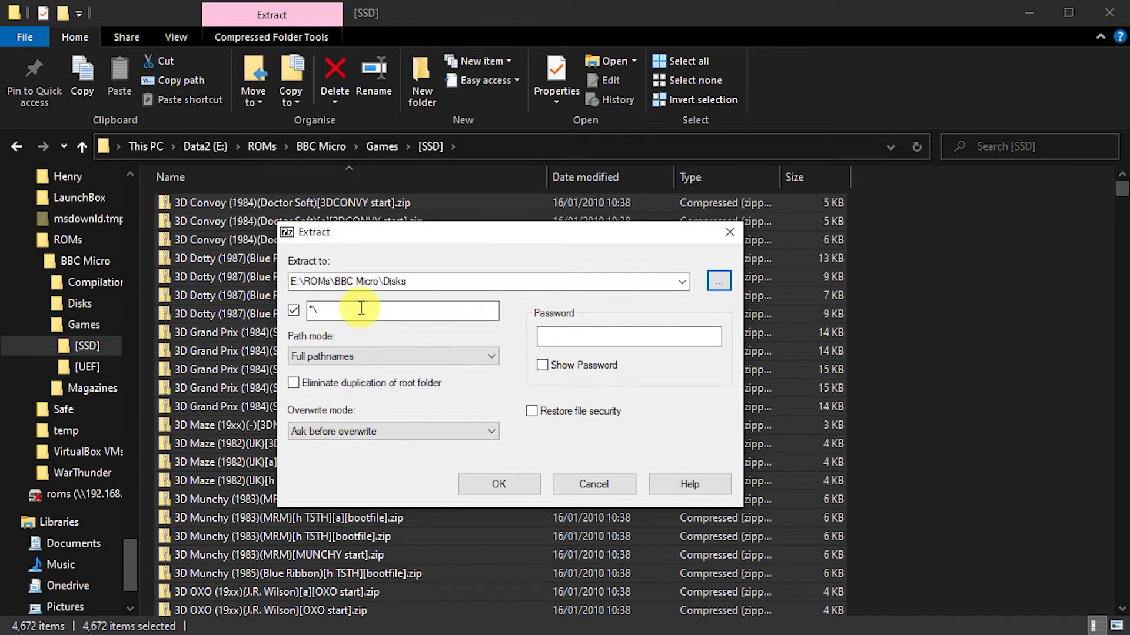
Step: Turn off per-archive subfolders, keep Full pathnames, and run the batch extraction
{"action": "left_click", "coordinate": [298, 316]}
{"action": "left_click", "coordinate": [298, 316]}
{"action": "left_click", "coordinate": [293, 310]}
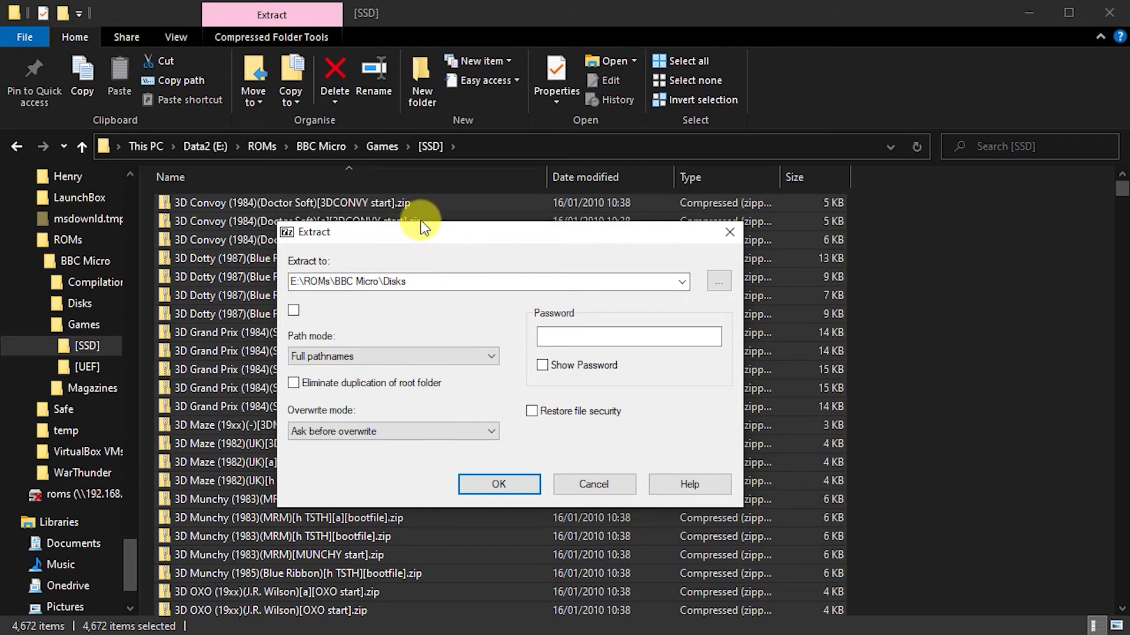
{"action": "left_click", "coordinate": [490, 357]}
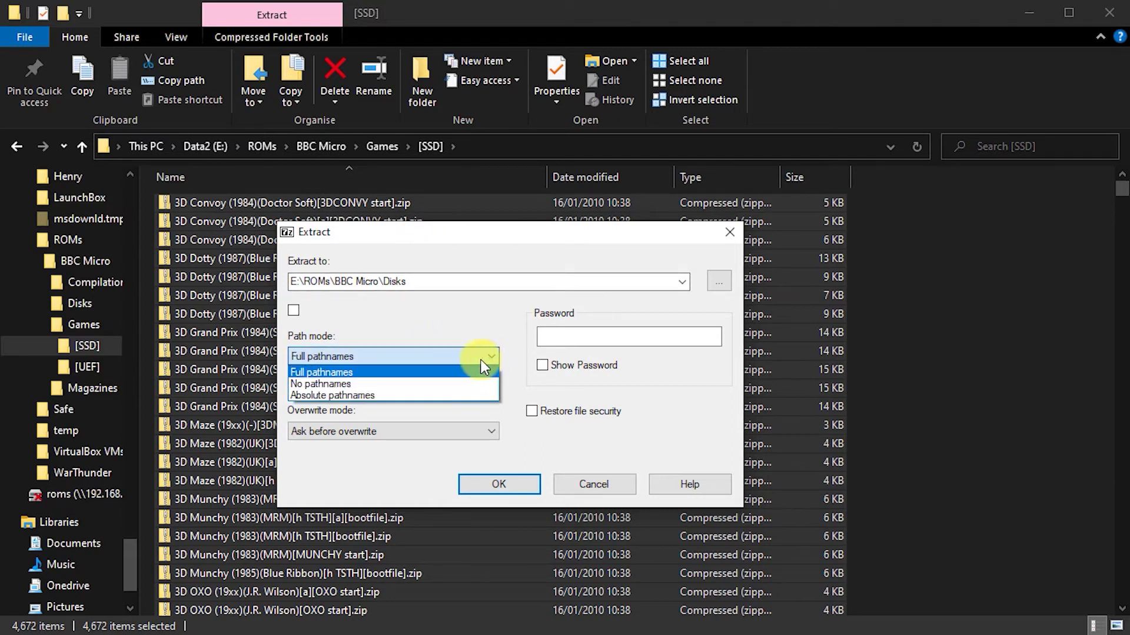
{"action": "left_click", "coordinate": [393, 329]}
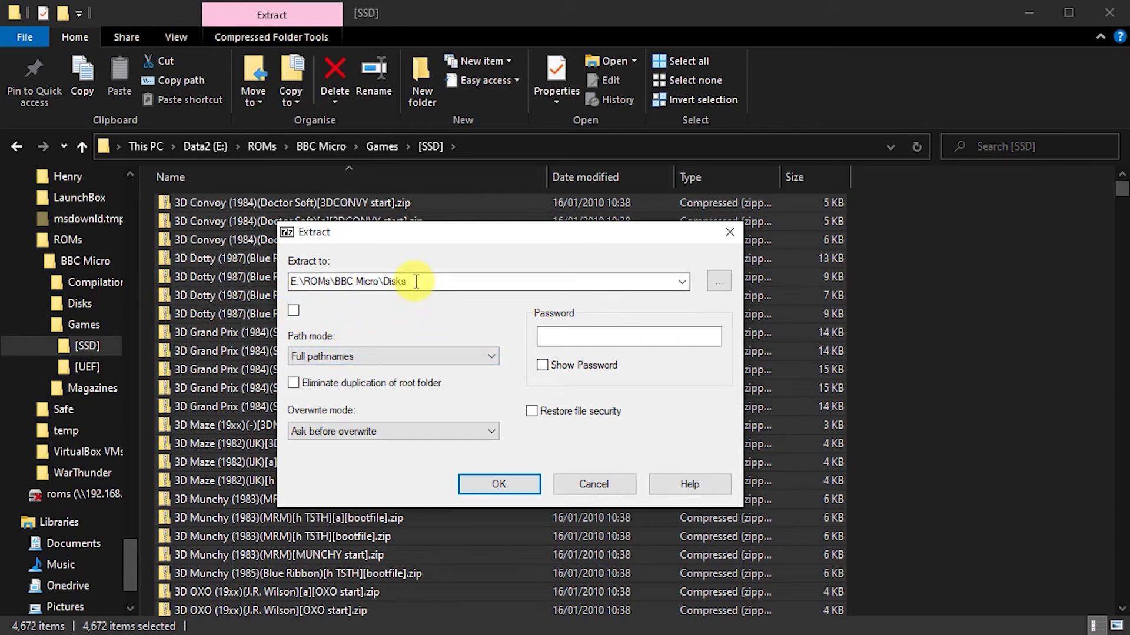
{"action": "left_click", "coordinate": [503, 487]}
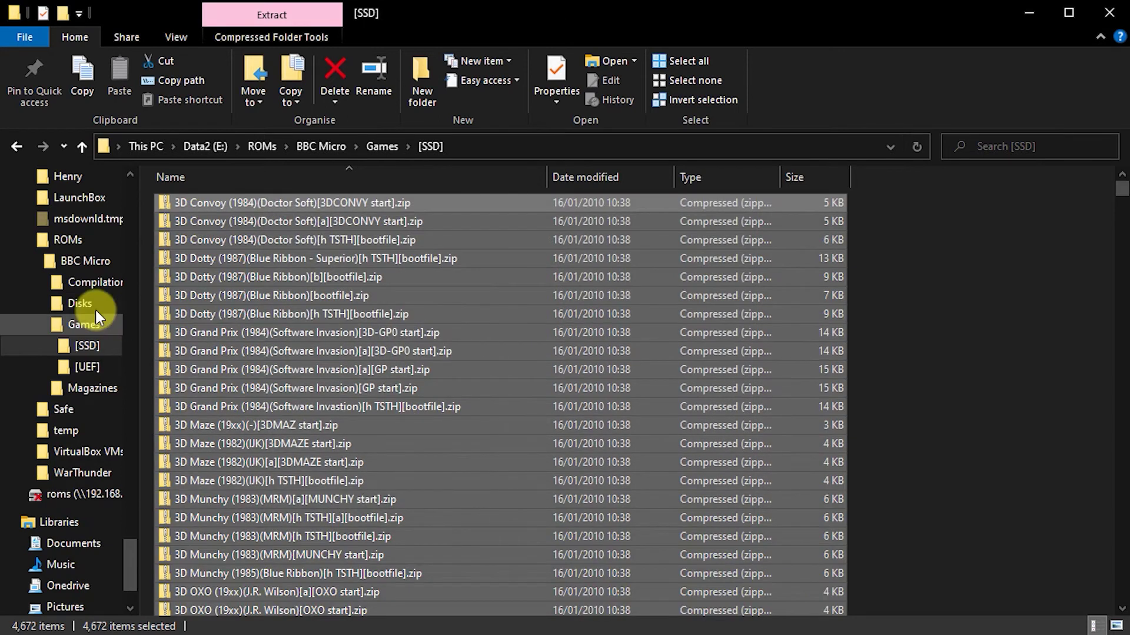
Step: Open the Disks folder to check the 4,672 extracted .ssd game disk images
{"action": "left_click", "coordinate": [83, 302]}
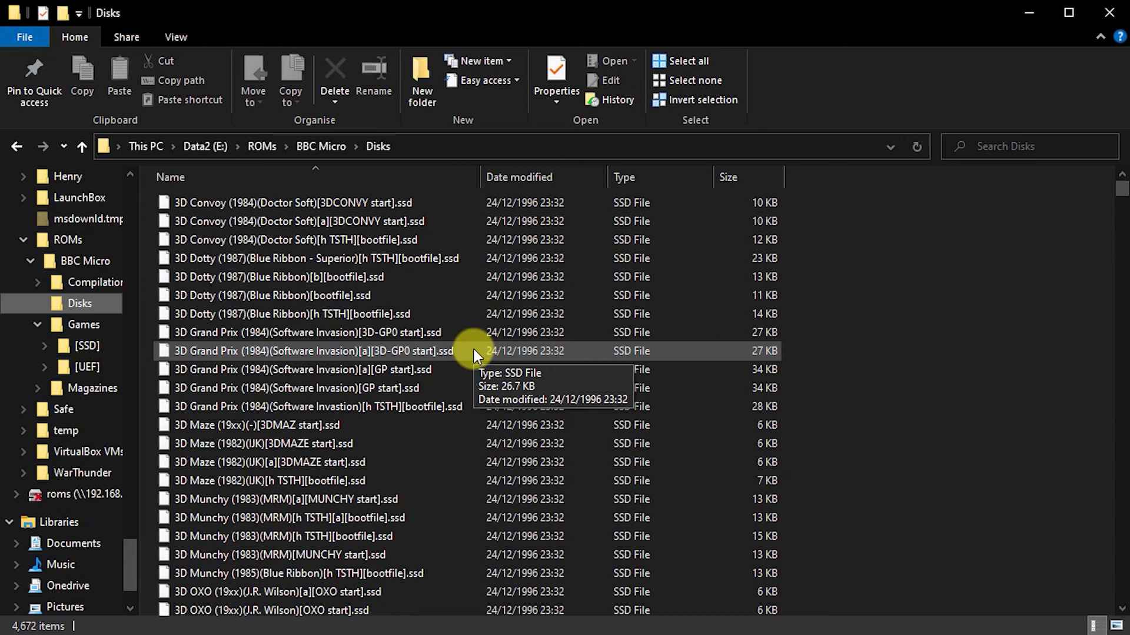
{"action": "mouse_move", "coordinate": [476, 203]}
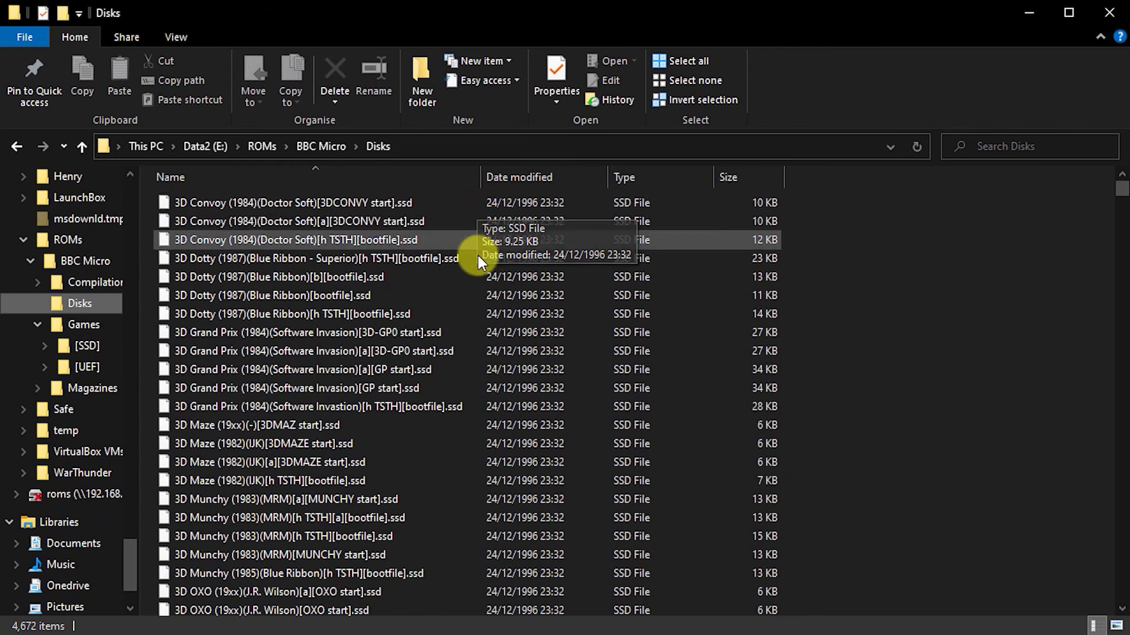
{"action": "mouse_move", "coordinate": [472, 341]}
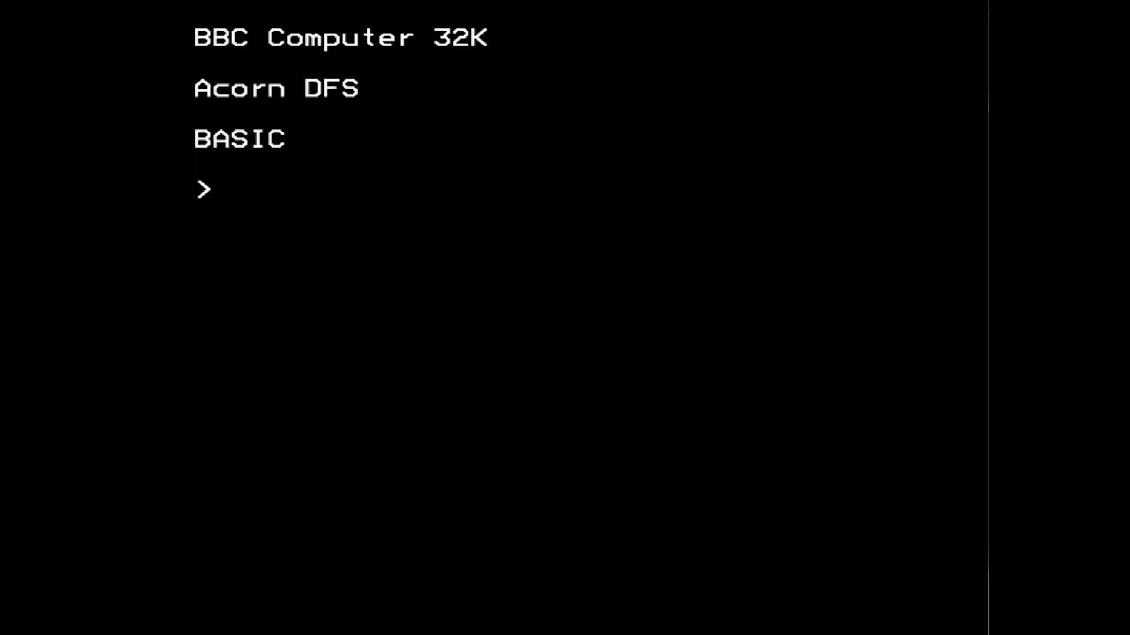
Step: Run the Snapper .ssd disc from Data2 (E:) > ROMs > BBC Micro > Disks
{"action": "left_click", "coordinate": [147, 3]}
{"action": "left_click", "coordinate": [179, 12]}
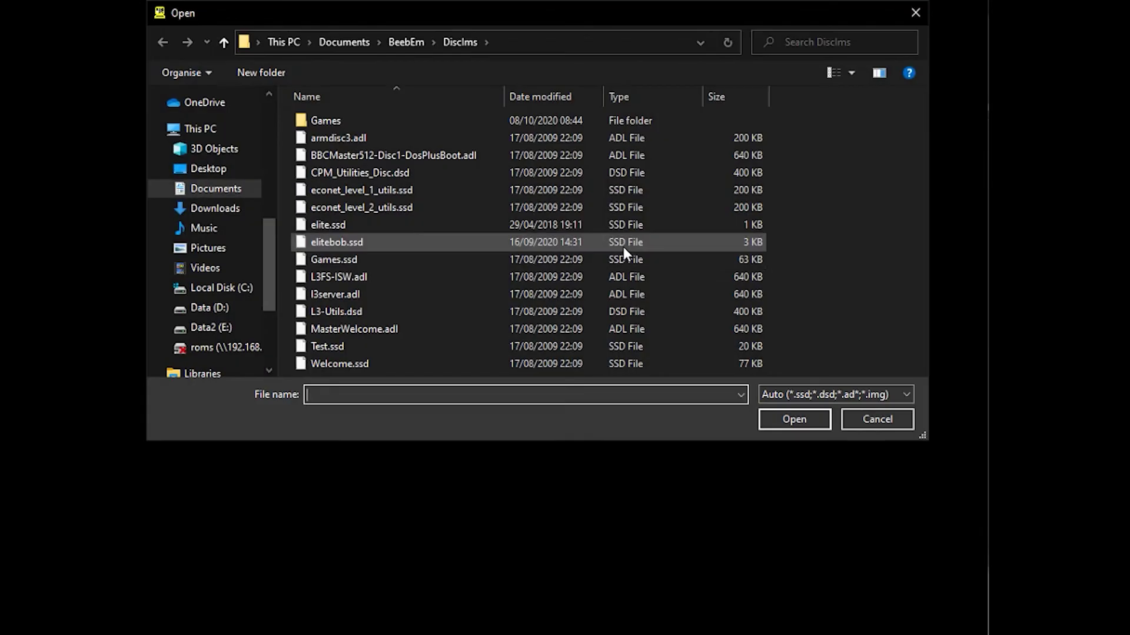
{"action": "left_click", "coordinate": [241, 328]}
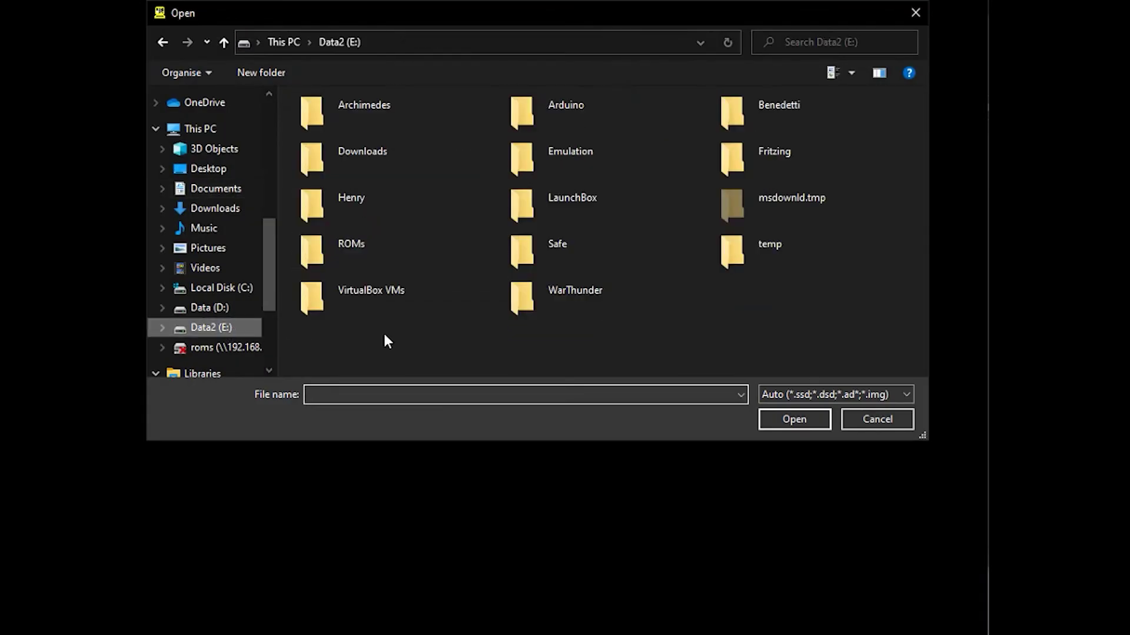
{"action": "double_click", "coordinate": [349, 259]}
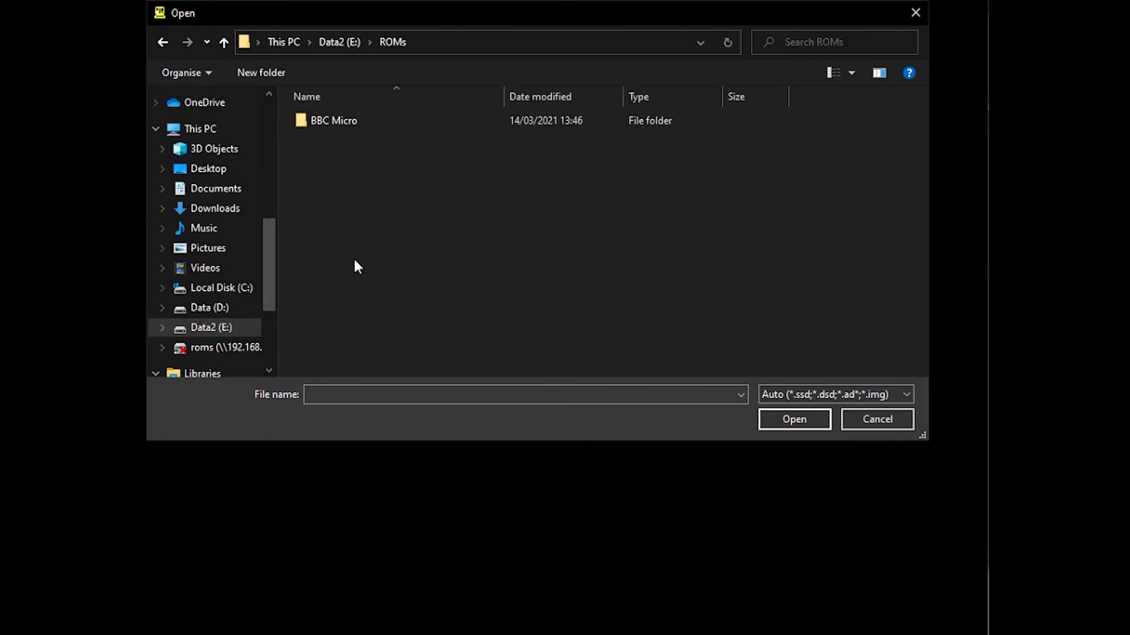
{"action": "double_click", "coordinate": [323, 123]}
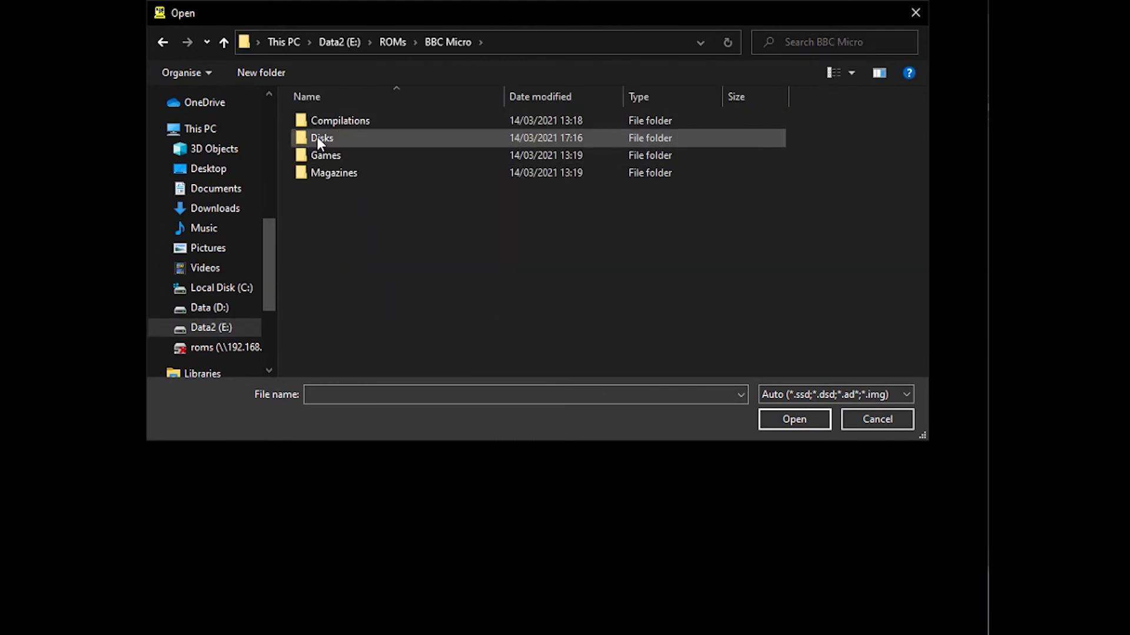
{"action": "double_click", "coordinate": [317, 137]}
{"action": "scroll", "coordinate": [392, 178], "scroll_direction": "down", "scroll_amount": 2}
{"action": "type", "text": "snapper"}
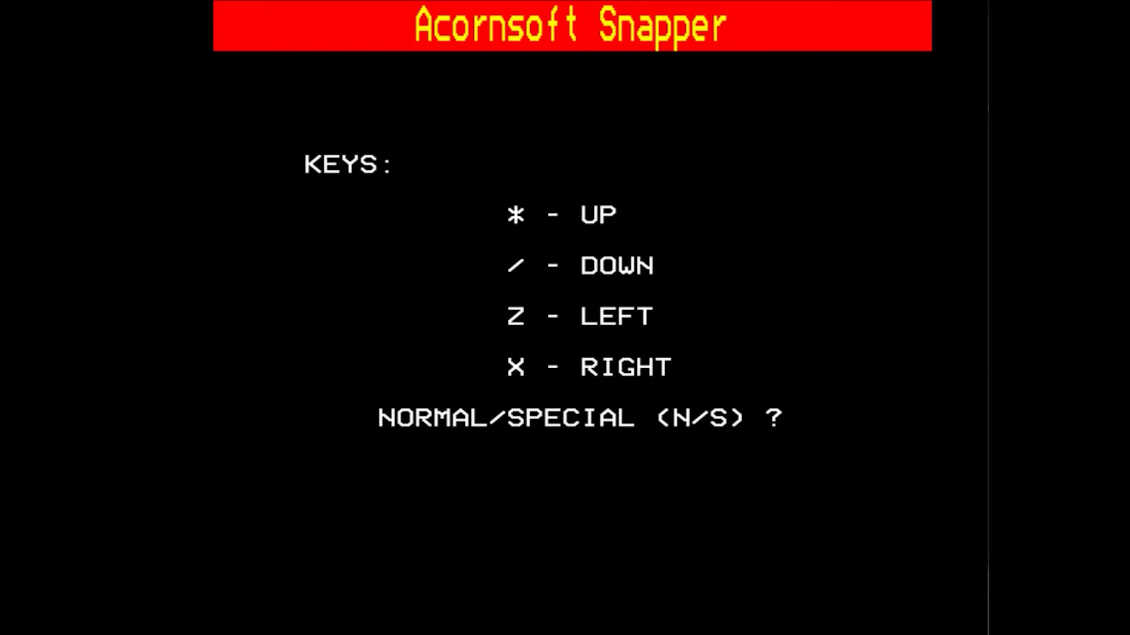
Step: Choose NORMAL keys, start the maze, and steer Pac-Man around the lower rows with Z, X, * and /
{"action": "type", "text": "n"}
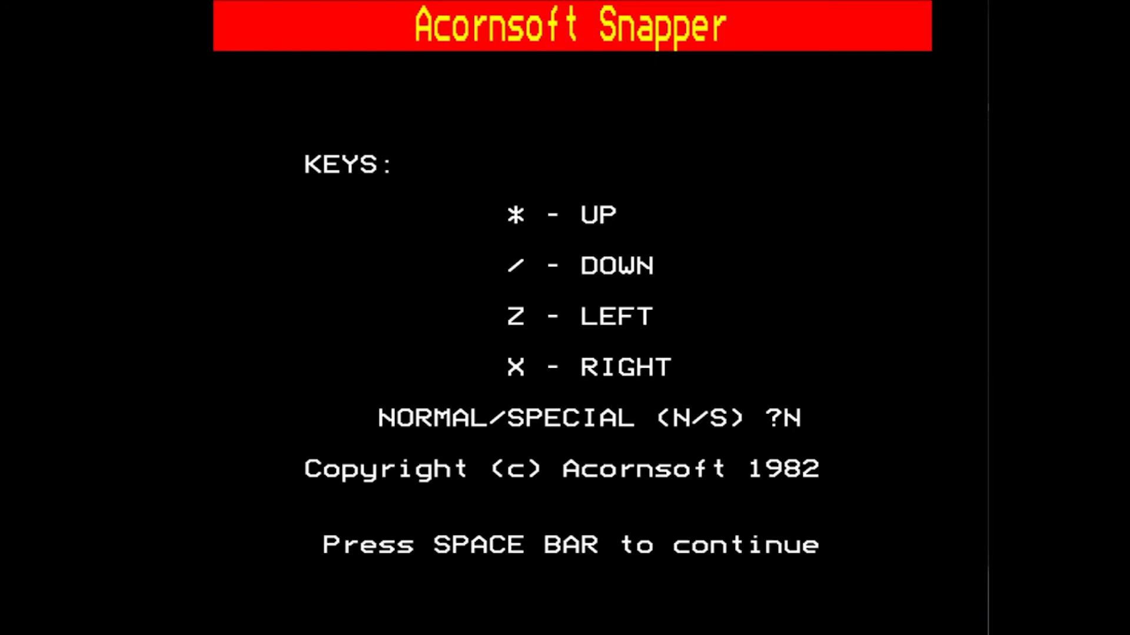
{"action": "key", "text": "space"}
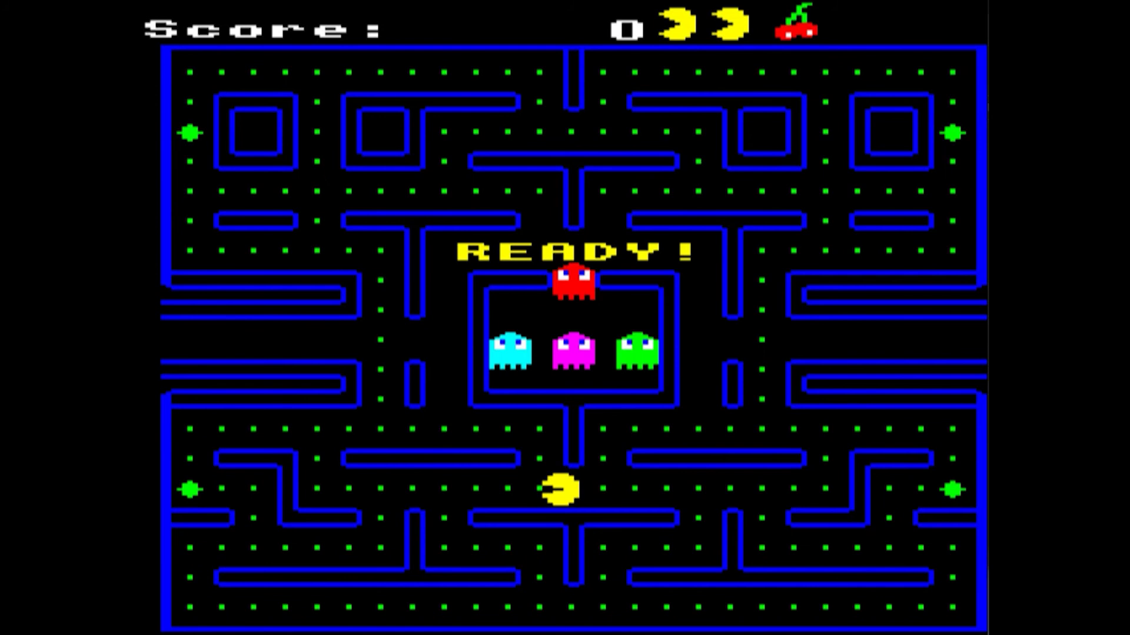
{"action": "key", "text": "z"}
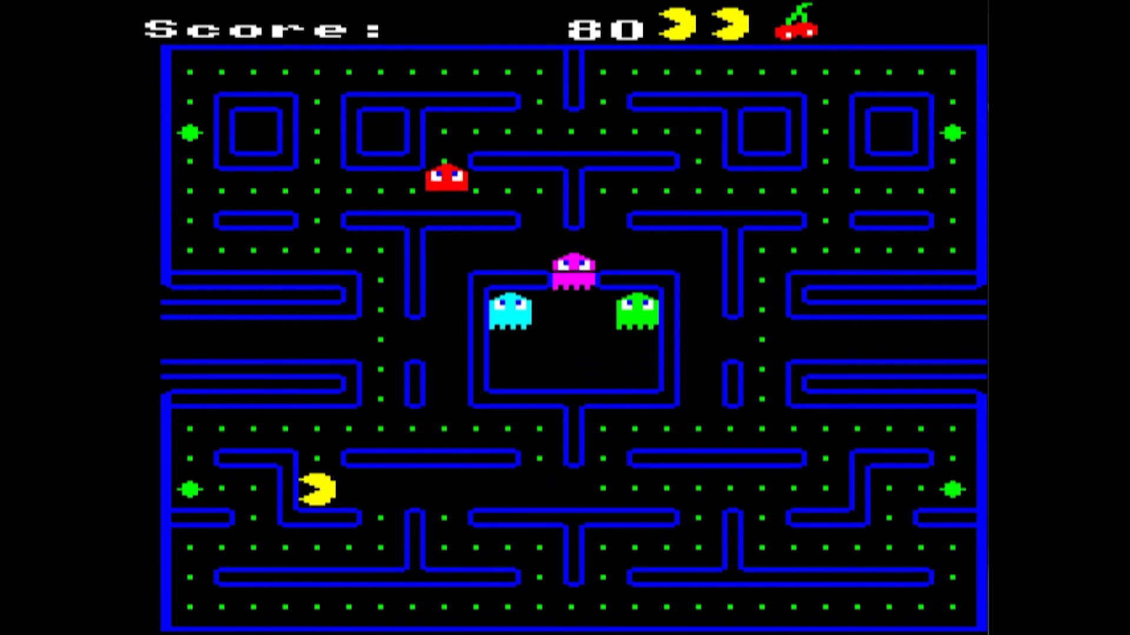
{"action": "key", "text": "x"}
{"action": "key", "text": "slash"}
{"action": "key", "text": "z"}
{"action": "key", "text": "slash"}
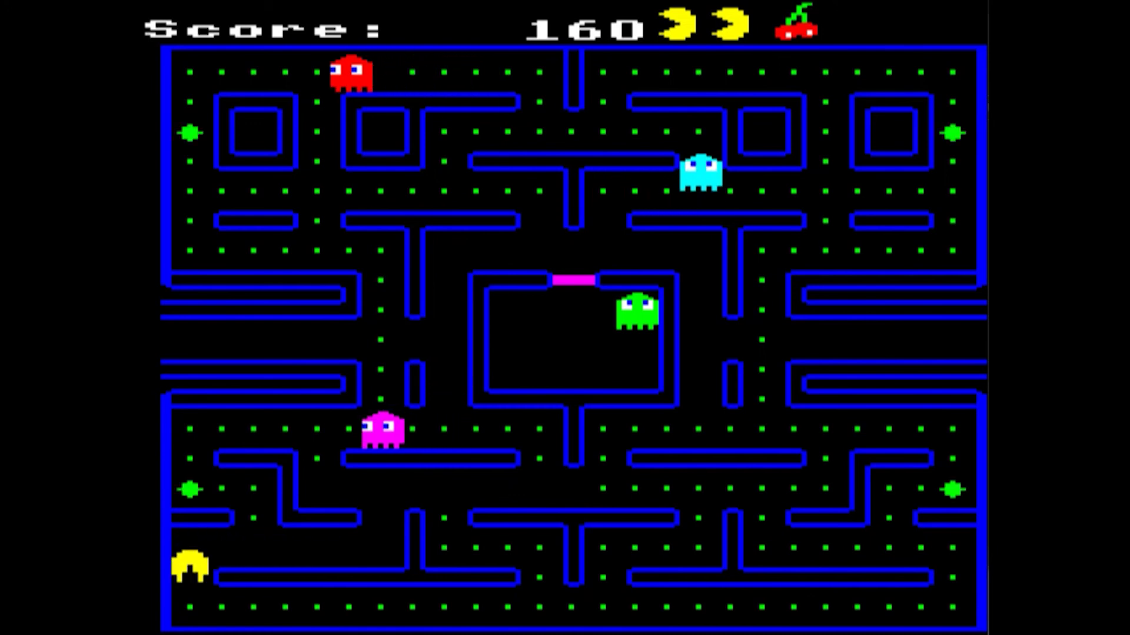
{"action": "key", "text": "x"}
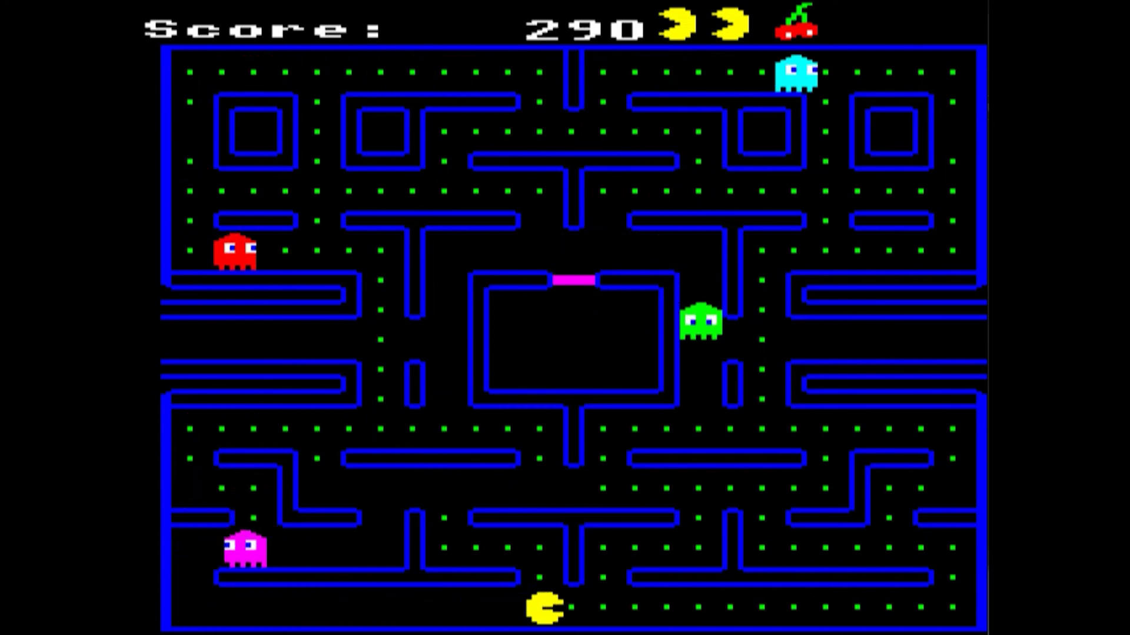
{"action": "key", "text": "colon"}
{"action": "key", "text": "z"}
{"action": "key", "text": "colon"}
{"action": "key", "text": "z"}
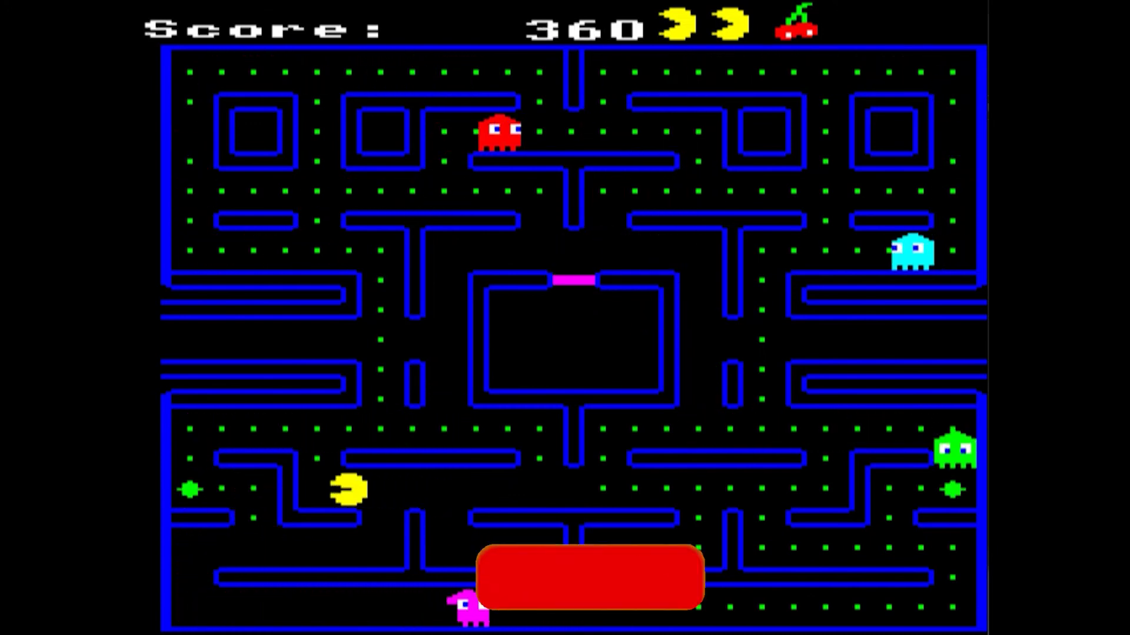
Step: Eat the left-edge power pellet, then chase and eat a blue ghost
{"action": "key", "text": "colon"}
{"action": "key", "text": "z"}
{"action": "key", "text": "slash"}
{"action": "key", "text": "x"}
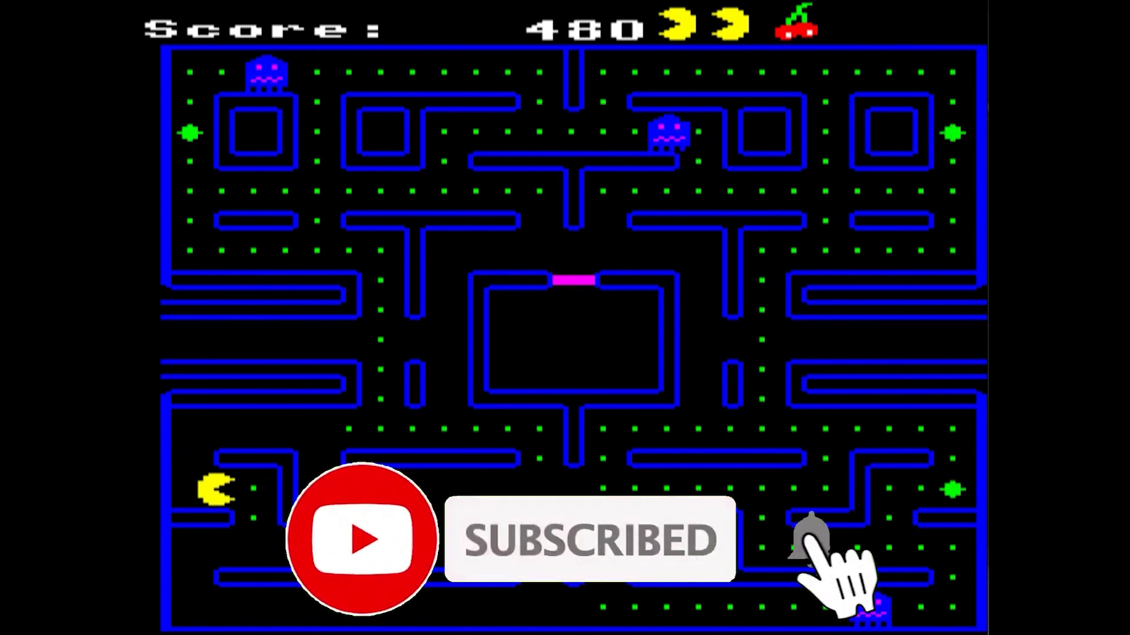
{"action": "key", "text": "slash"}
{"action": "key", "text": "colon"}
{"action": "key", "text": "z"}
{"action": "key", "text": "colon"}
{"action": "key", "text": "x"}
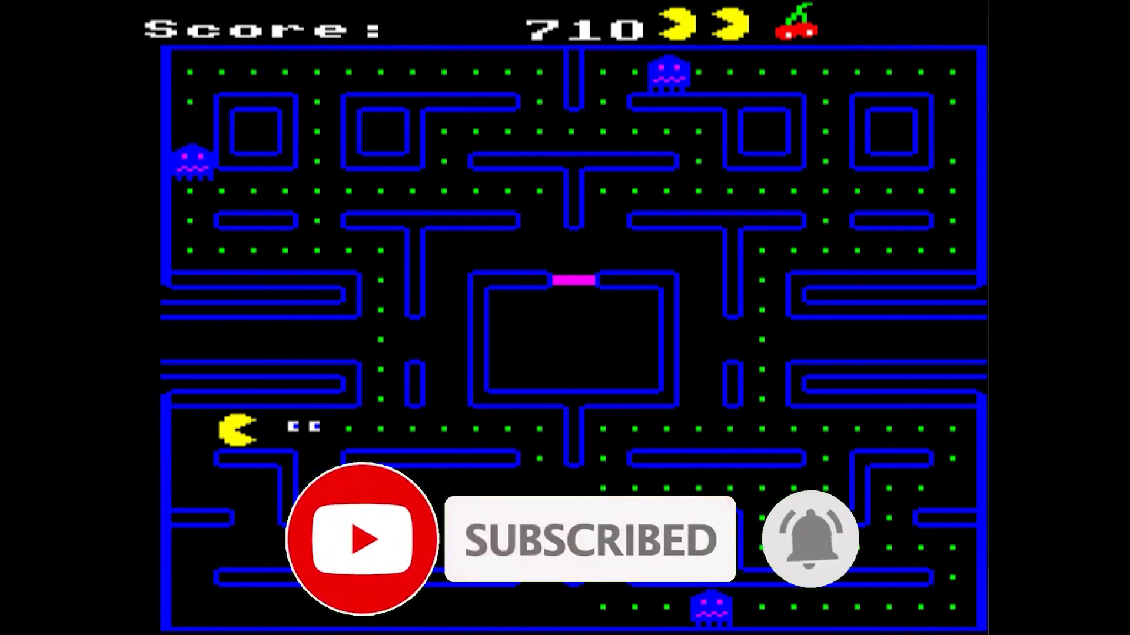
{"action": "key", "text": "slash"}
{"action": "key", "text": "x"}
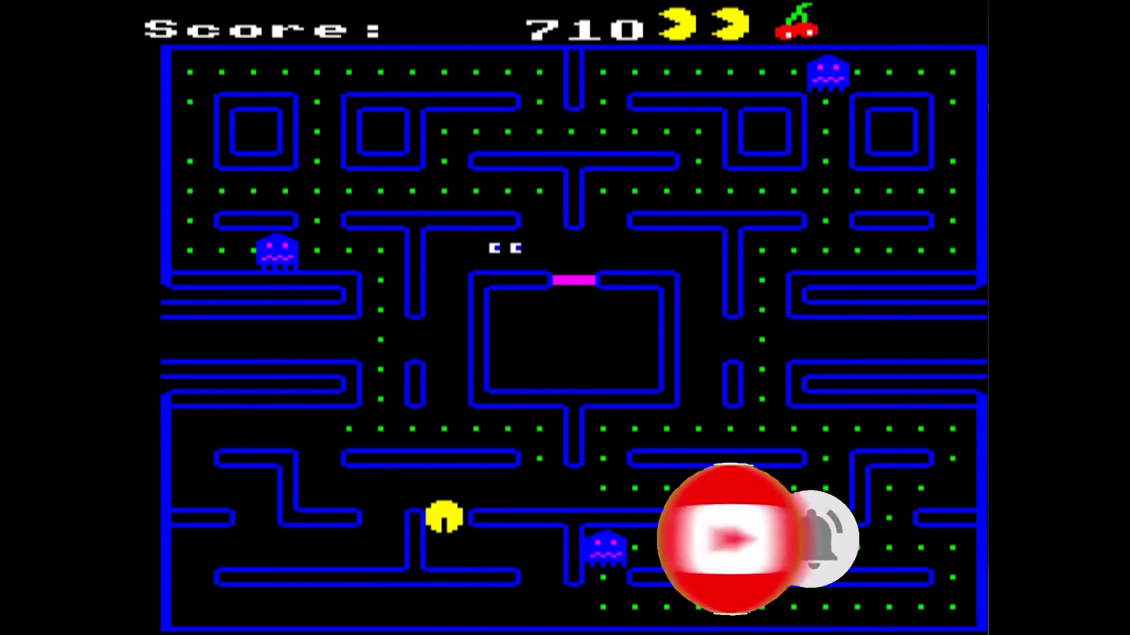